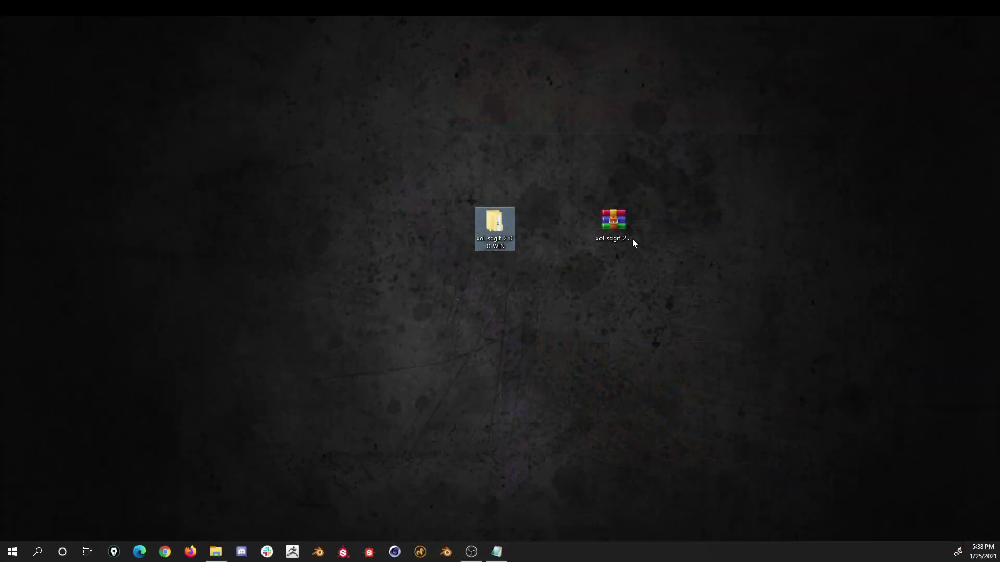
Step: Copy the xol_sdgif folder from the extracted xol_sdgif_2_0_0_WIN folder on the desktop
click(623, 241)
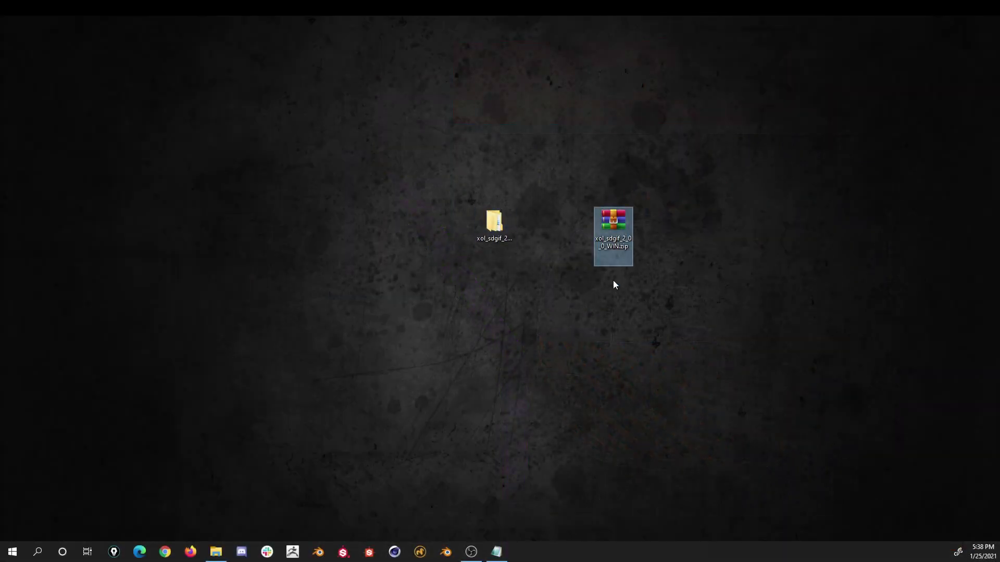
double_click(494, 223)
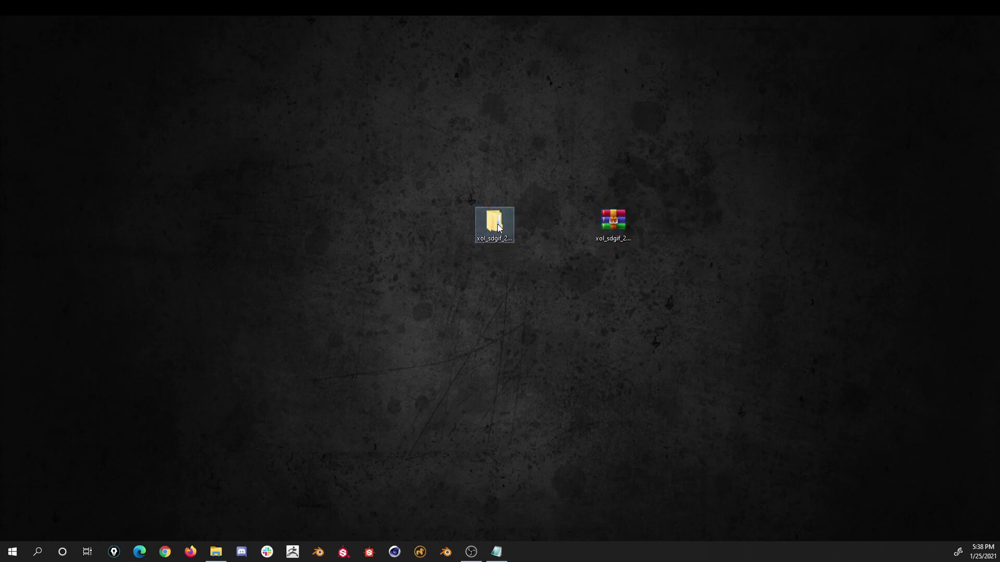
right_click(204, 197)
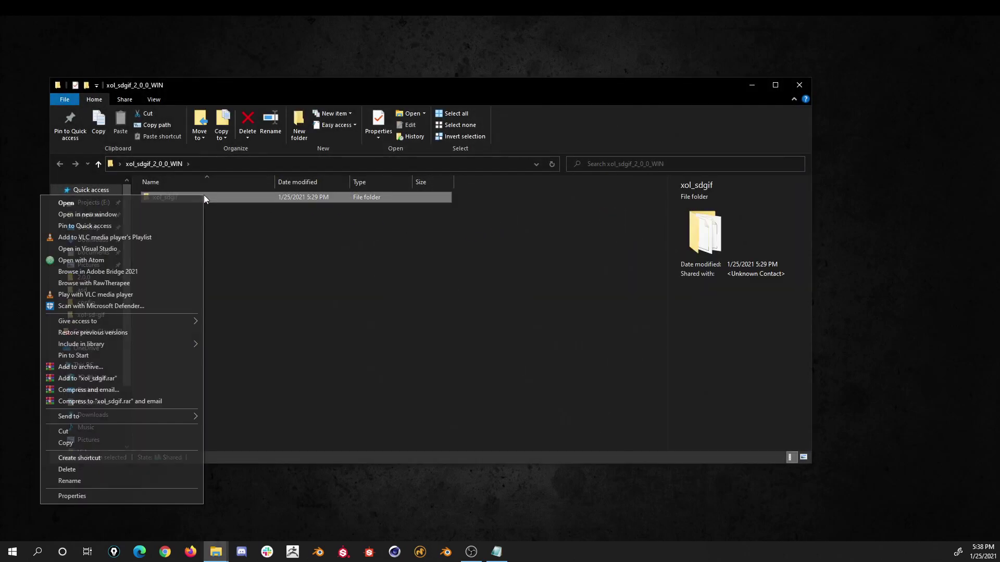
click(129, 443)
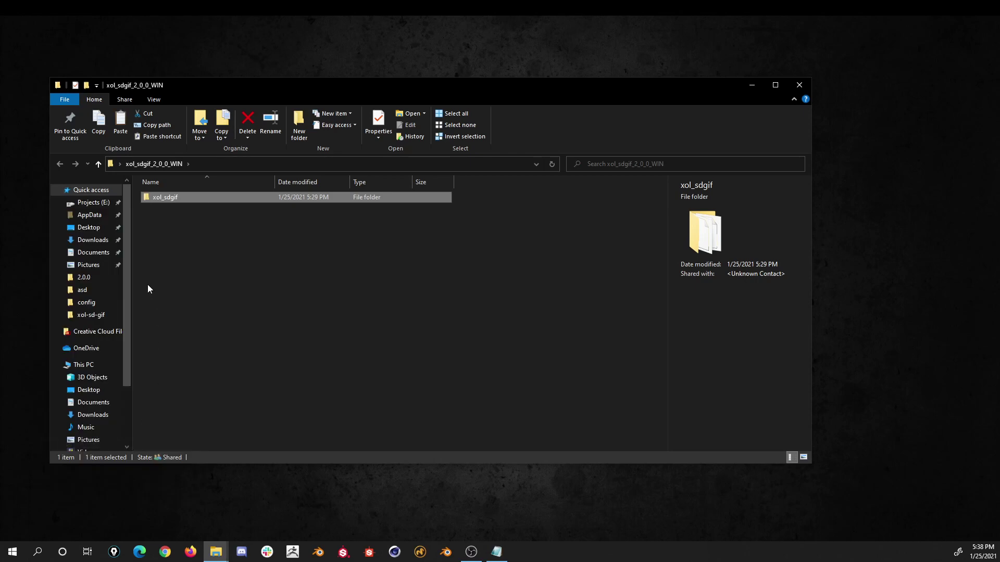
Step: Paste the xol_sdgif folder into Documents > Allegorithmic > Substance Designer > python > sduserplugins
click(99, 252)
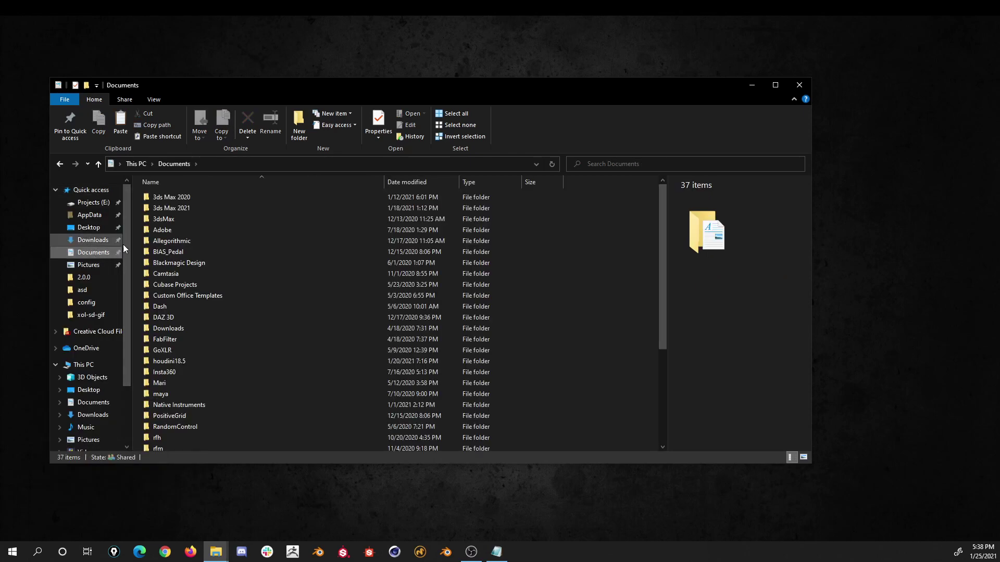
double_click(183, 243)
double_click(185, 211)
double_click(184, 207)
double_click(189, 199)
right_click(201, 224)
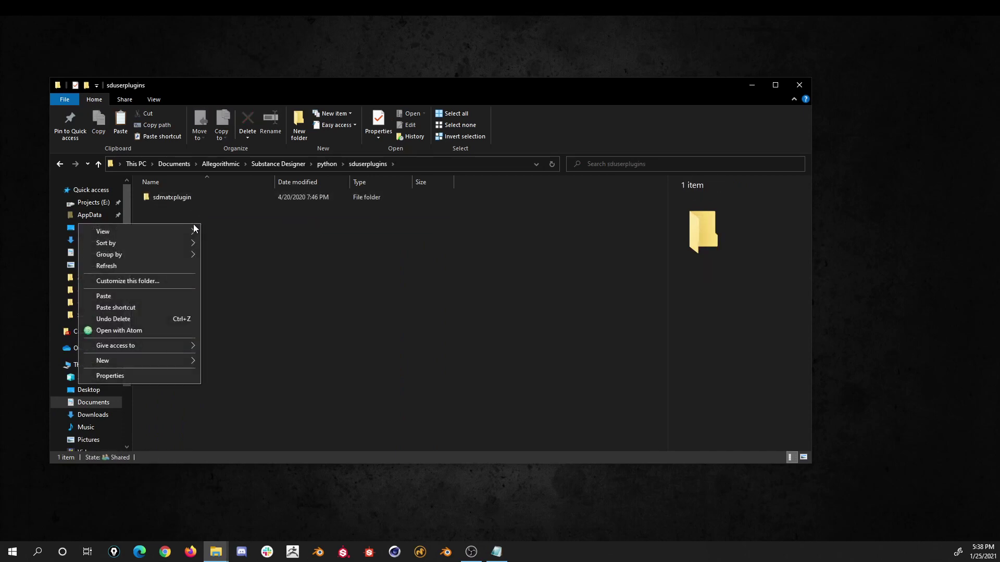
click(162, 293)
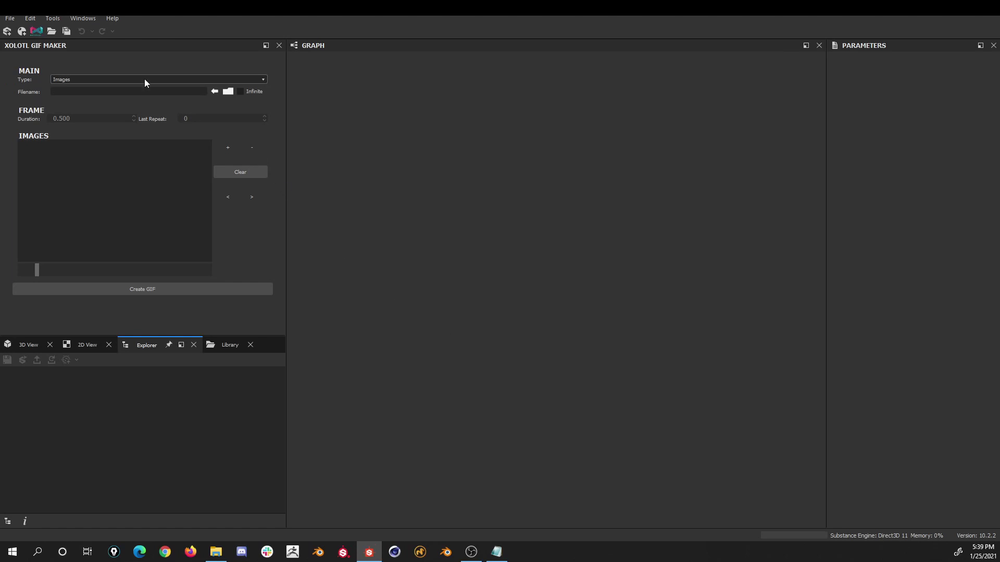
Step: In Substance Designer, check the loaded state of xol_sdgif in the Plugin Manager and the Xolotl GIF Maker window's visibility
click(56, 19)
click(76, 83)
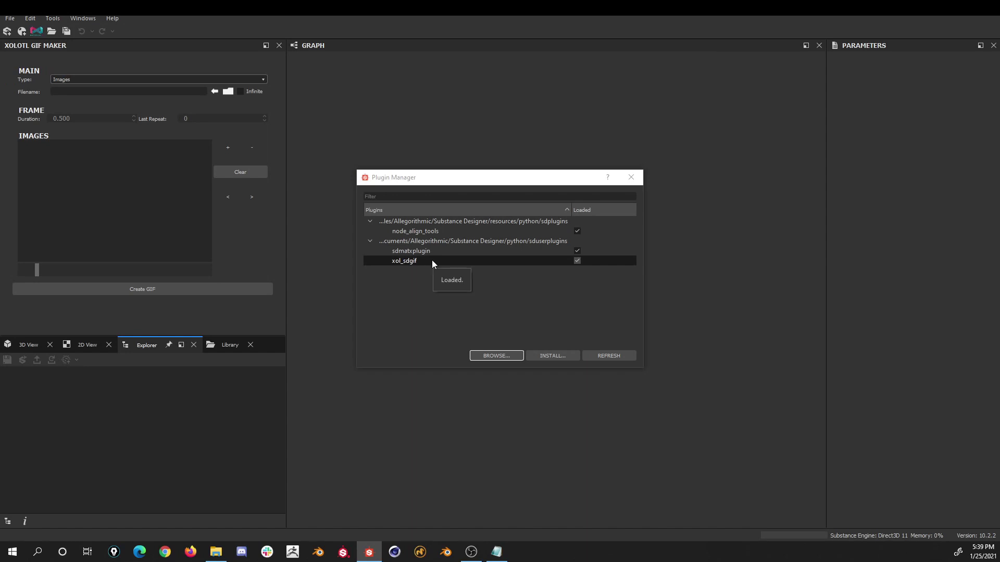
click(631, 177)
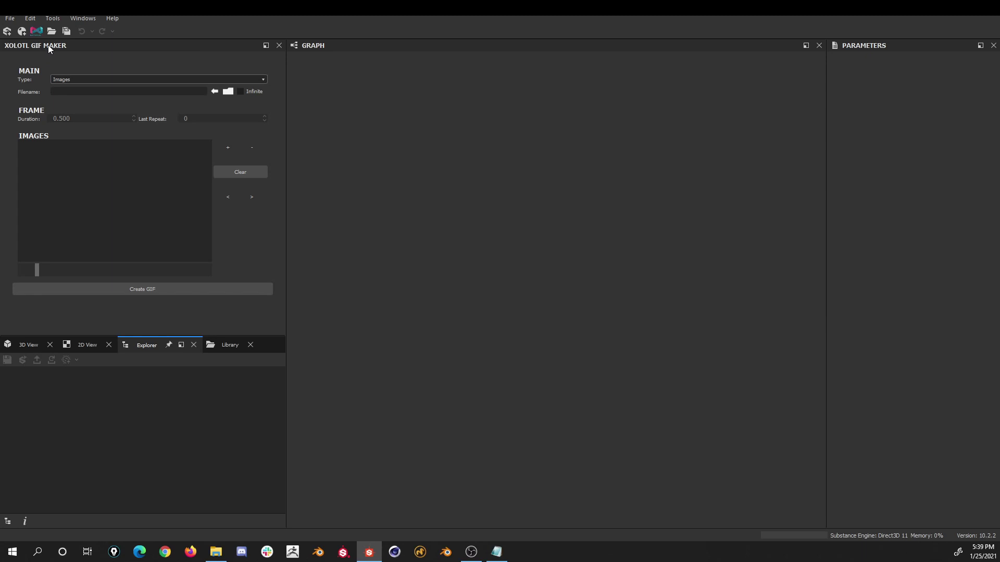
click(83, 18)
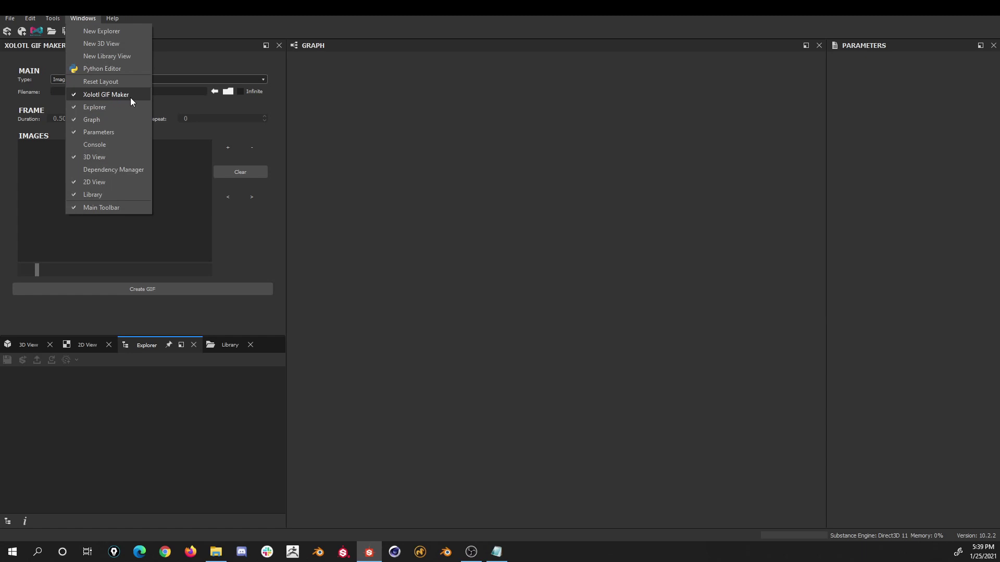
click(322, 92)
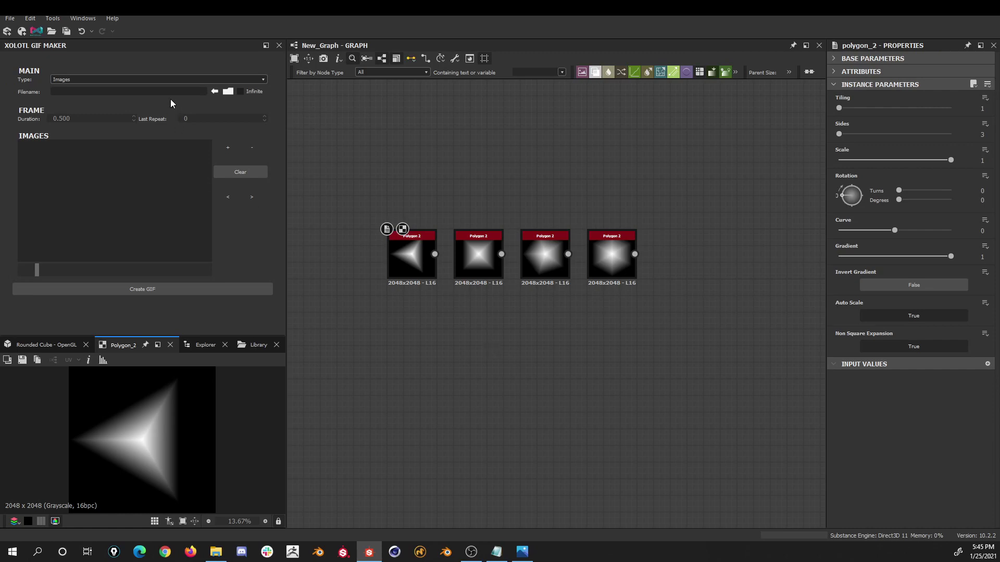
Step: Keep the GIF type on Images, set the filename to image_test and enable infinite looping
click(203, 80)
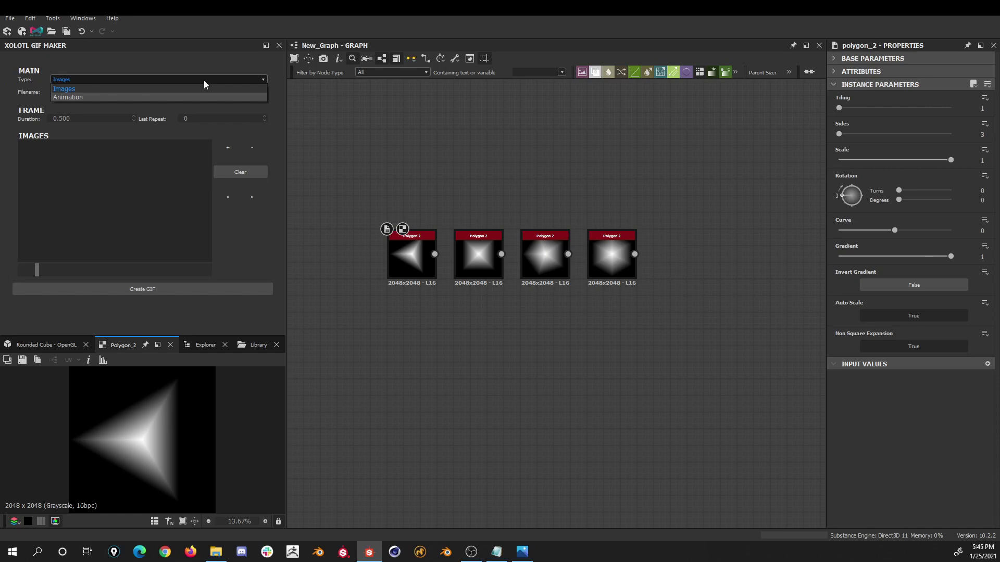
click(204, 81)
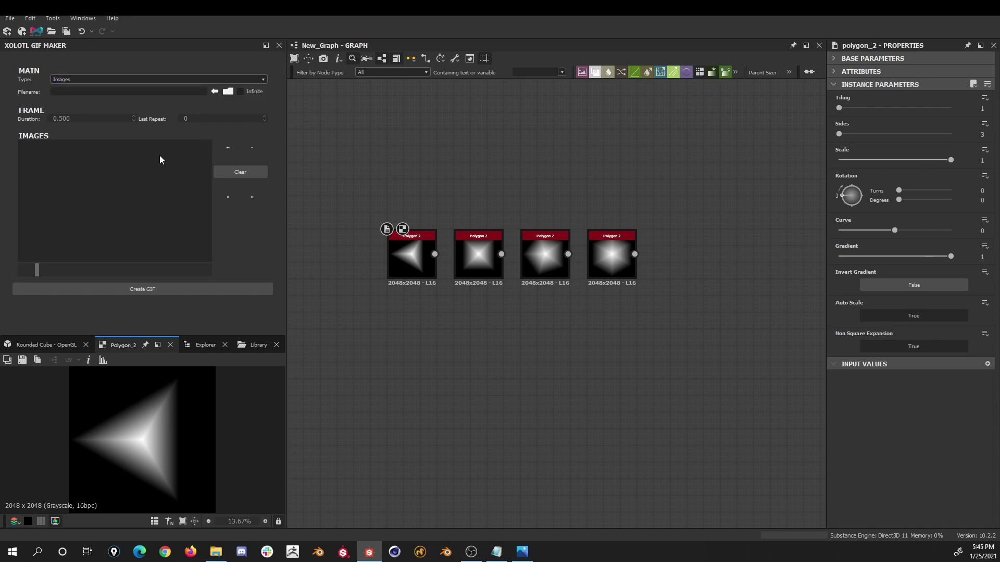
click(214, 91)
double_click(127, 91)
text(image_test)
click(522, 552)
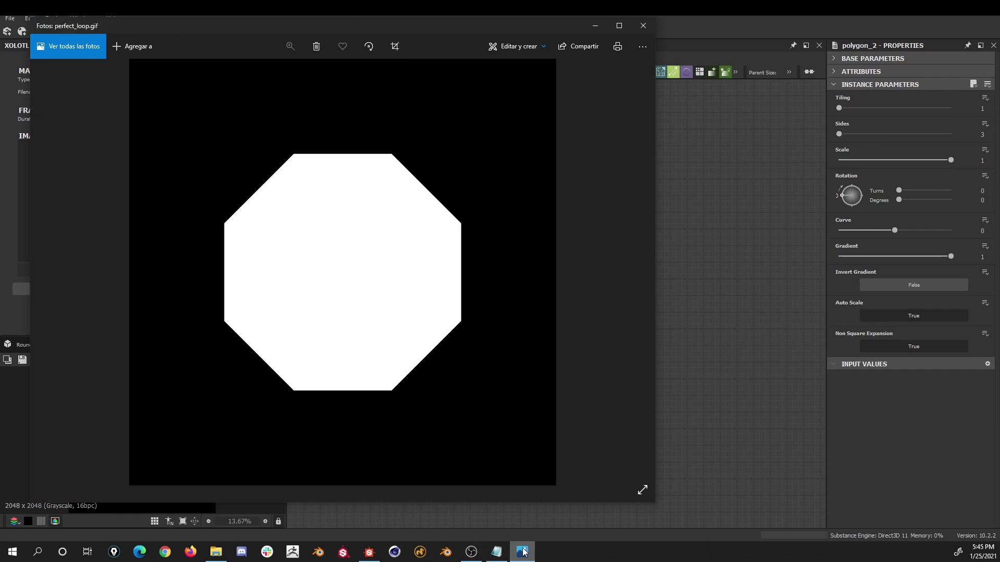
click(522, 552)
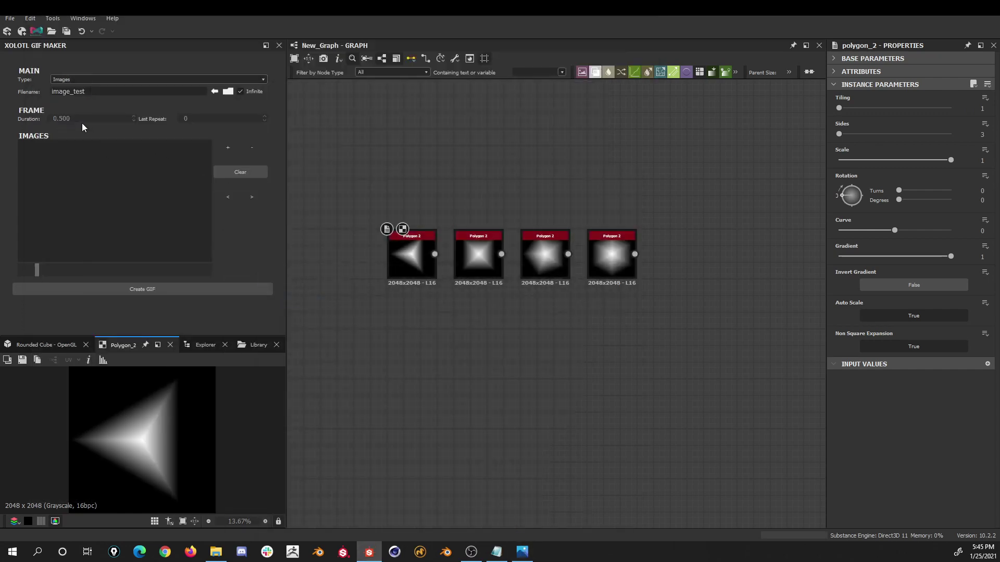
Step: Set the frame duration to 0.1 and the last repeat to 5
double_click(51, 120)
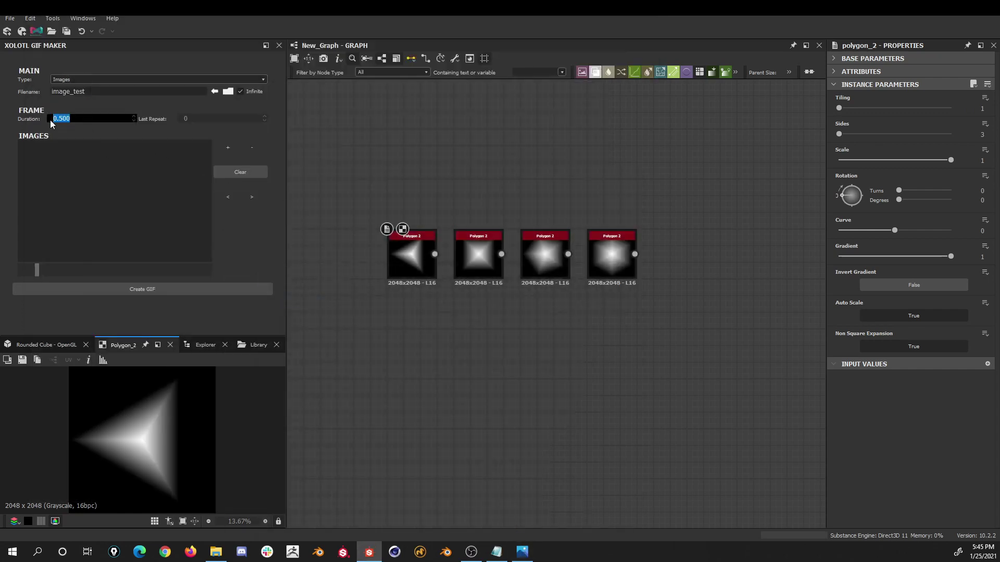
text(0.1)
key(Tab)
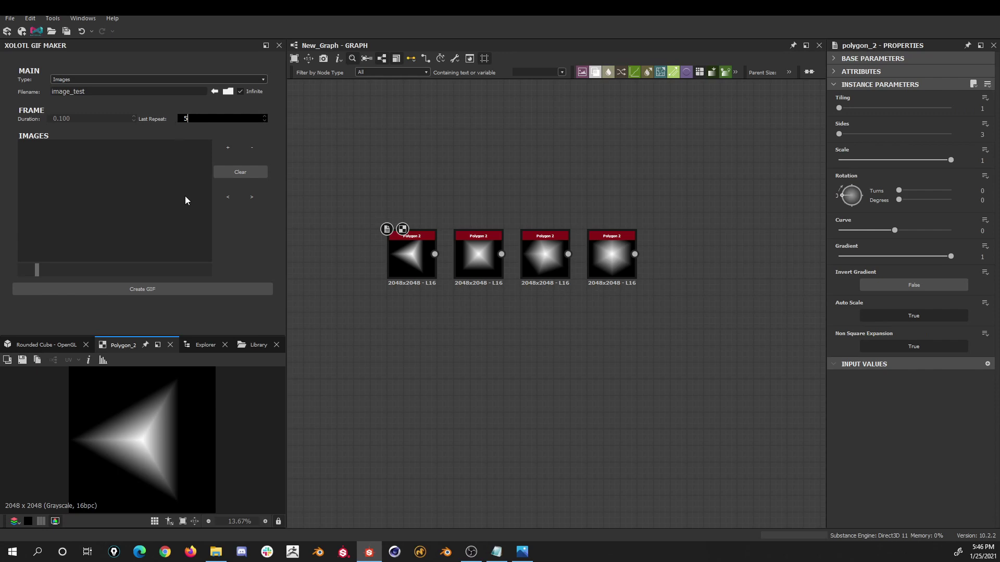
Step: Add the three-sided and four-sided Polygon 2 nodes individually to the image list, followed by all four nodes together
click(427, 266)
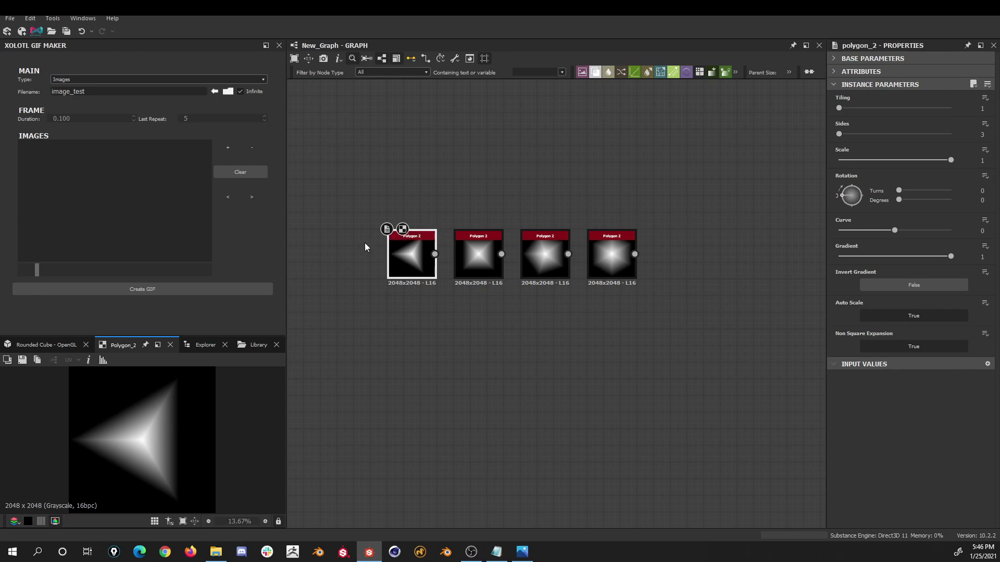
click(228, 147)
click(471, 250)
click(228, 148)
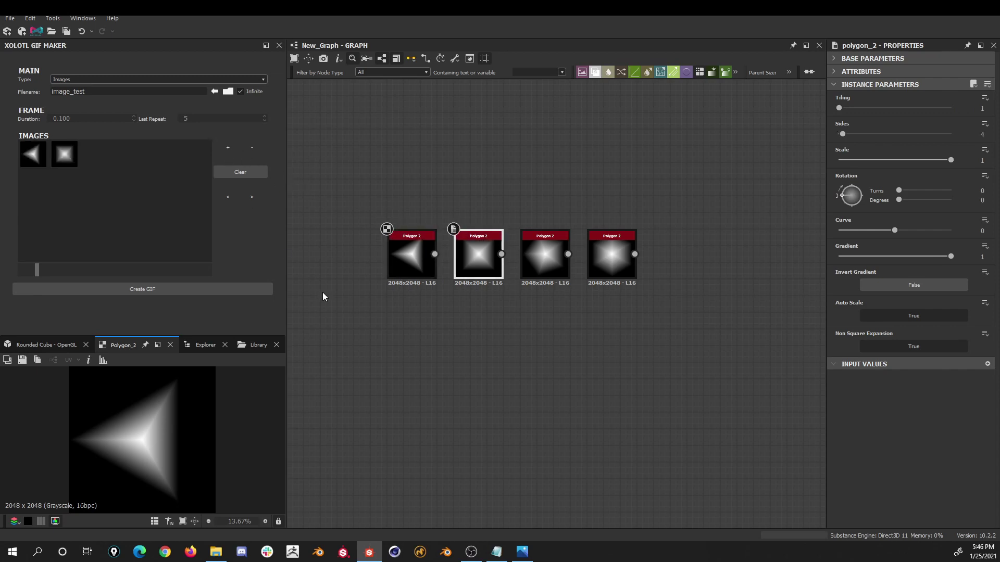
drag(384, 224, 649, 296)
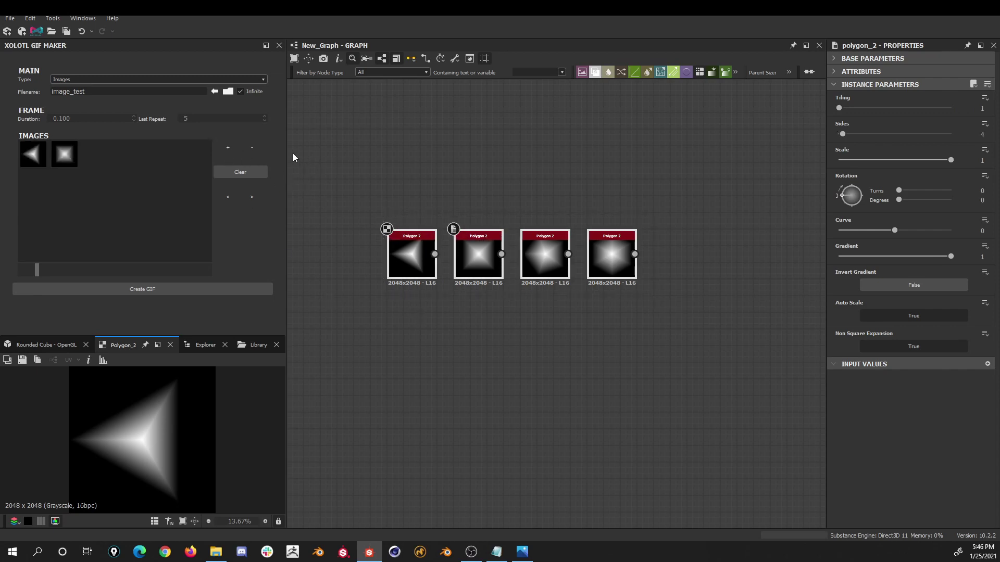
click(233, 146)
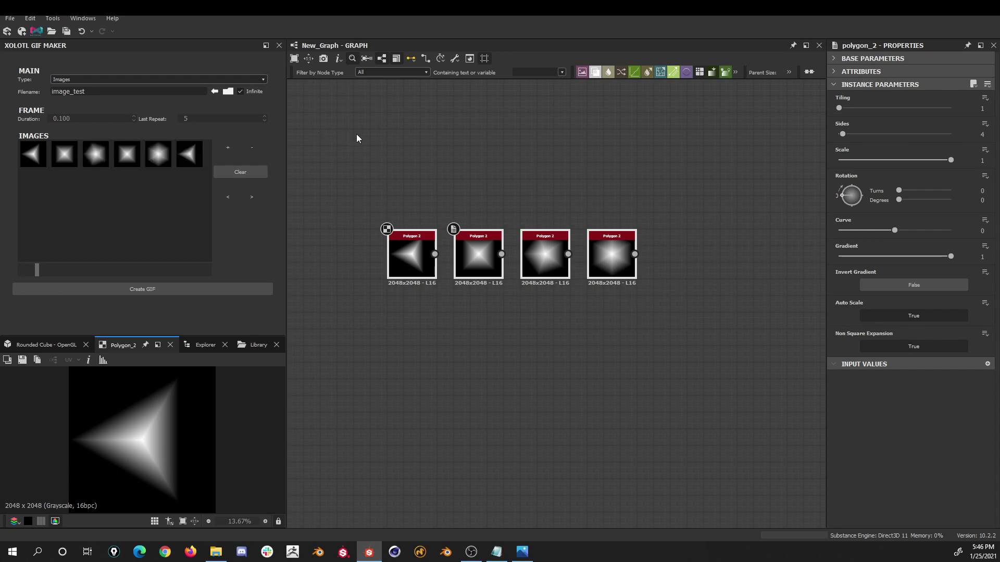
Step: Remove the fourth image from the list, and shift the six-sided polygon image backward and forward until it is last
click(127, 154)
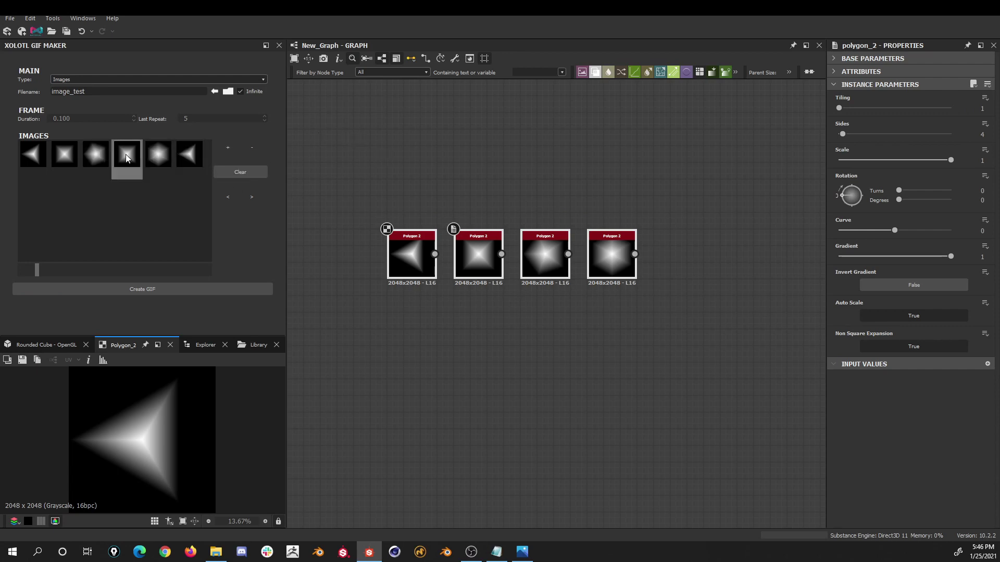
click(251, 151)
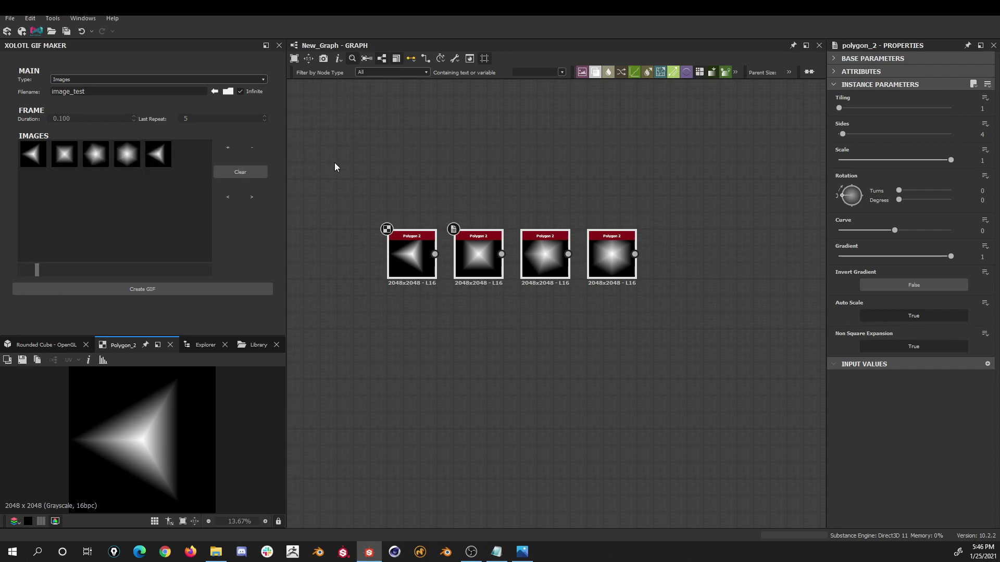
click(126, 154)
click(228, 201)
click(227, 201)
click(227, 201)
click(251, 202)
click(251, 202)
click(250, 202)
click(250, 202)
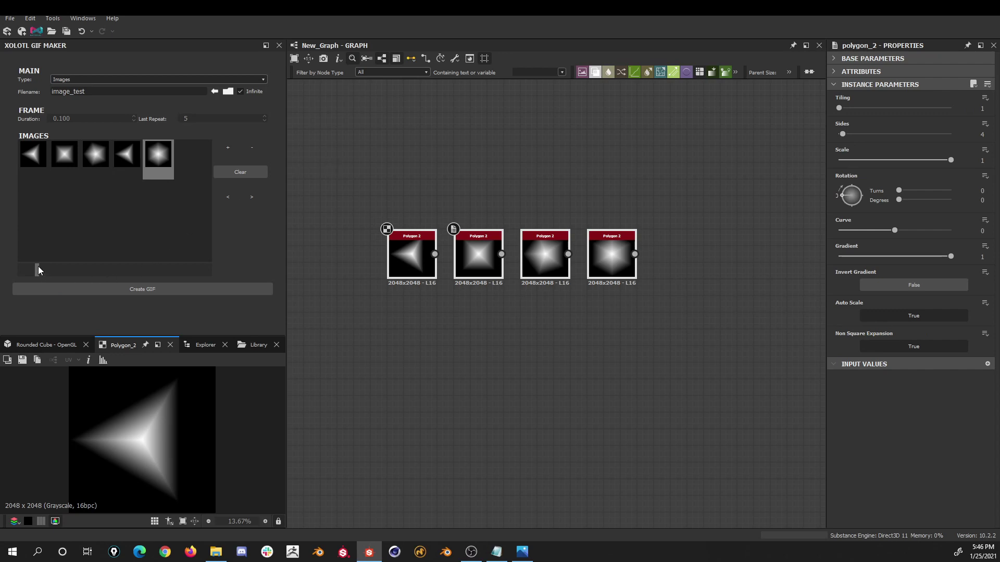
mouse_move(38, 267)
mouse_down()
mouse_move(122, 270)
mouse_move(37, 271)
mouse_up()
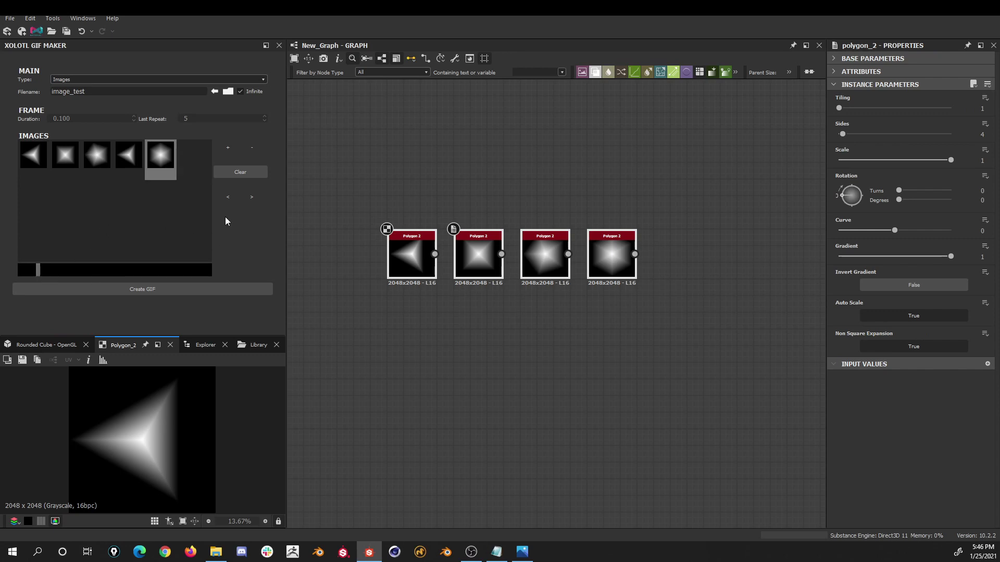
Step: Clear the image list and add the four Polygon 2 nodes one by one, from three to six sides
click(240, 172)
click(397, 261)
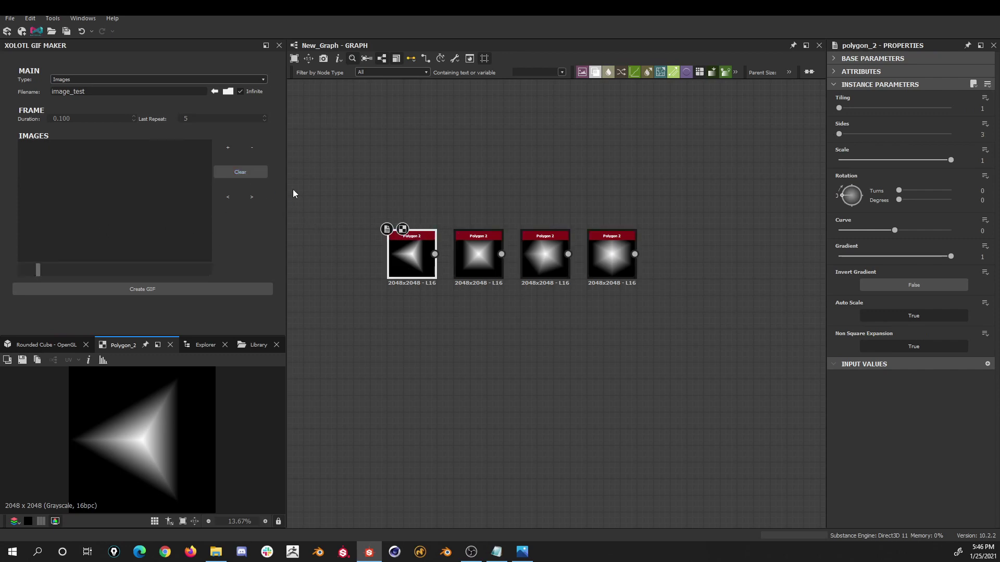
click(232, 148)
click(476, 269)
click(230, 151)
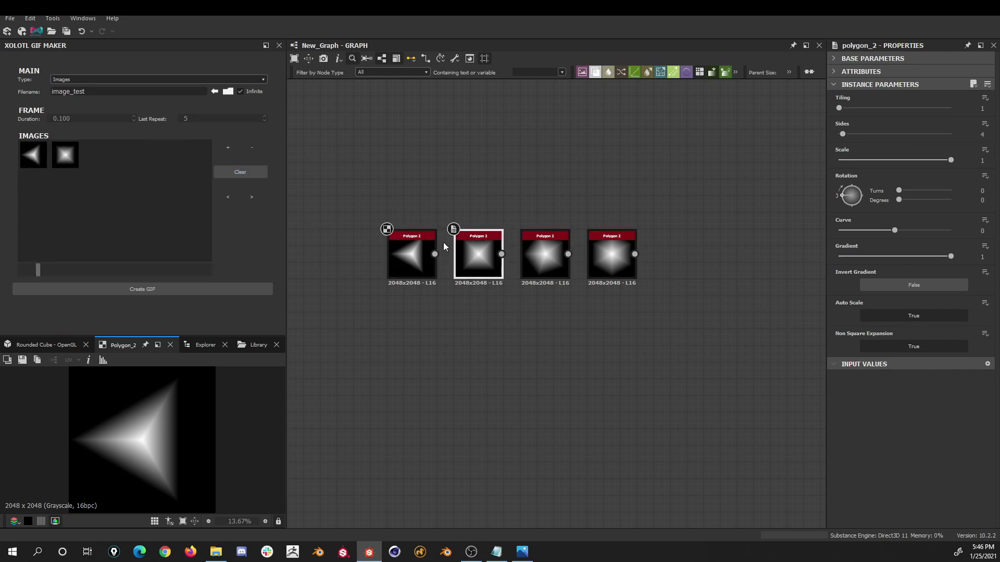
click(539, 259)
click(227, 147)
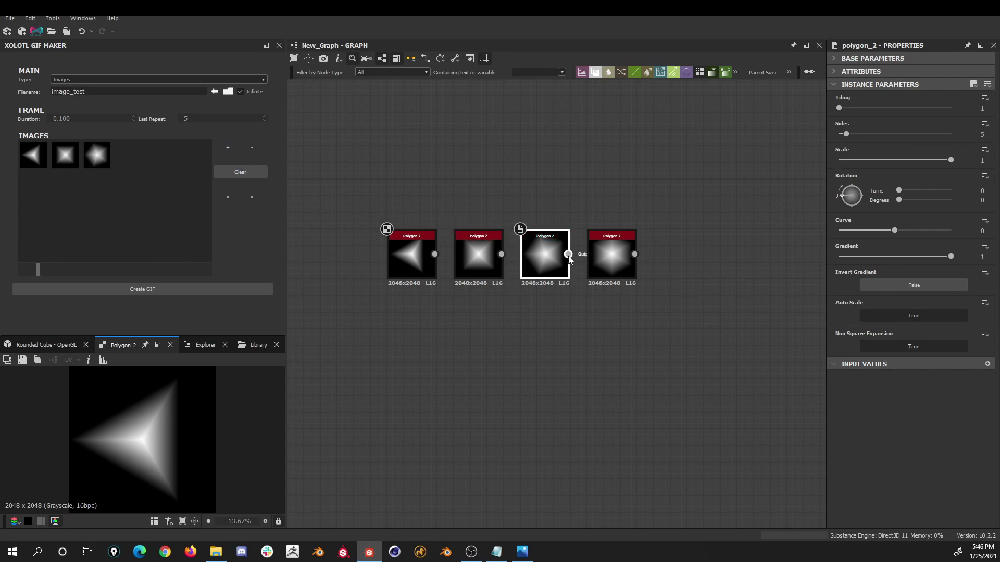
click(579, 257)
click(611, 256)
click(229, 149)
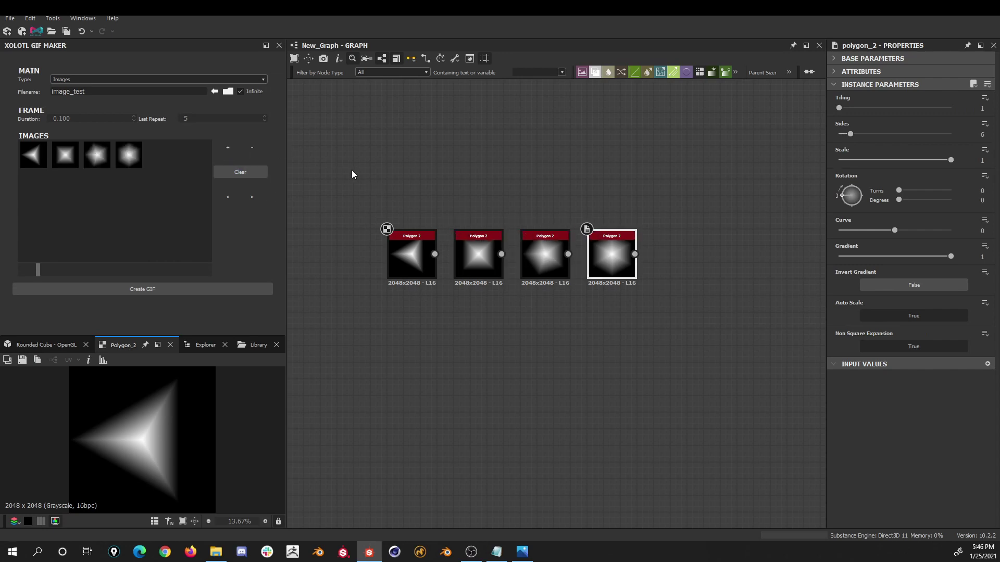
Step: Create the GIF in the asd folder on the Desktop
click(355, 171)
click(201, 289)
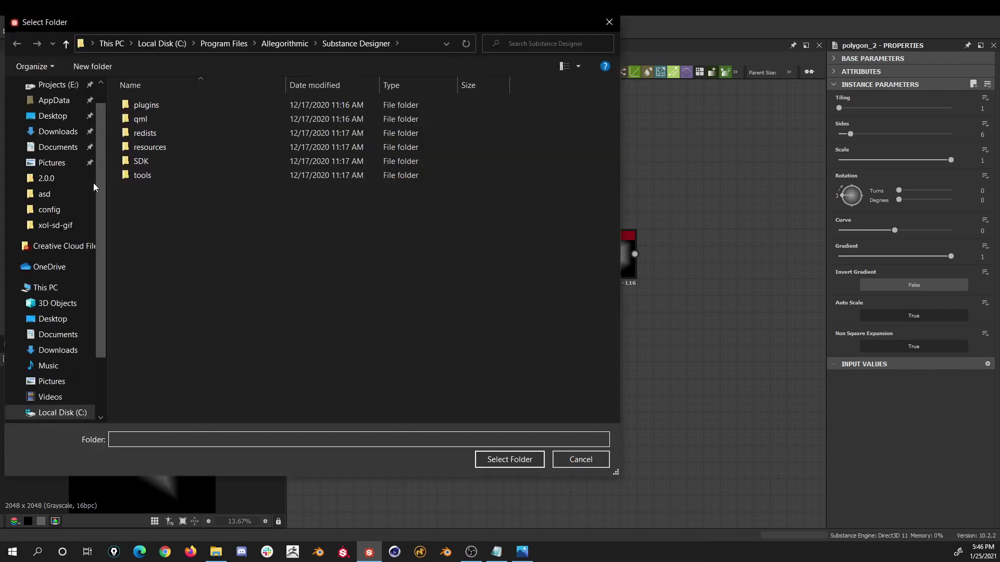
click(53, 116)
double_click(231, 125)
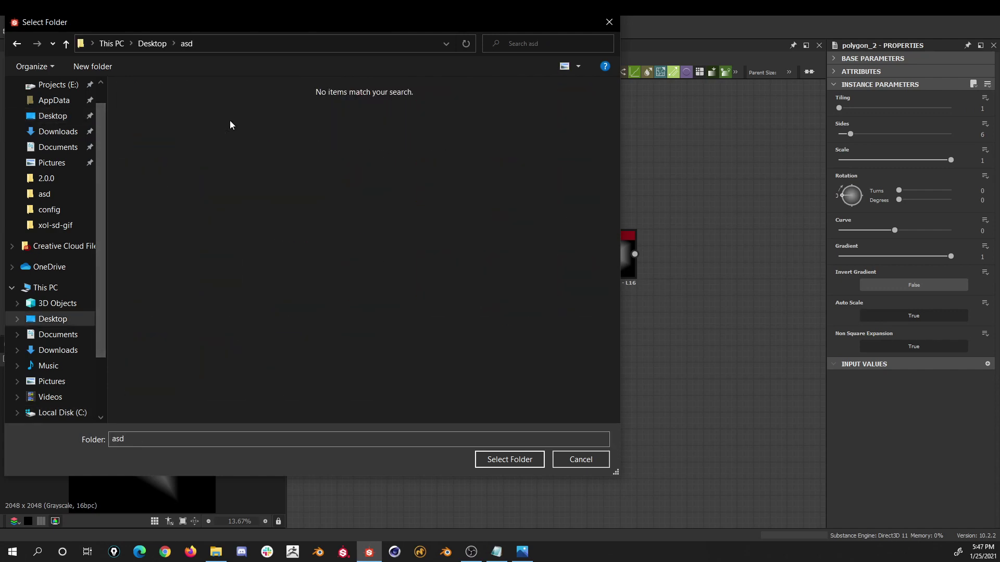
click(508, 461)
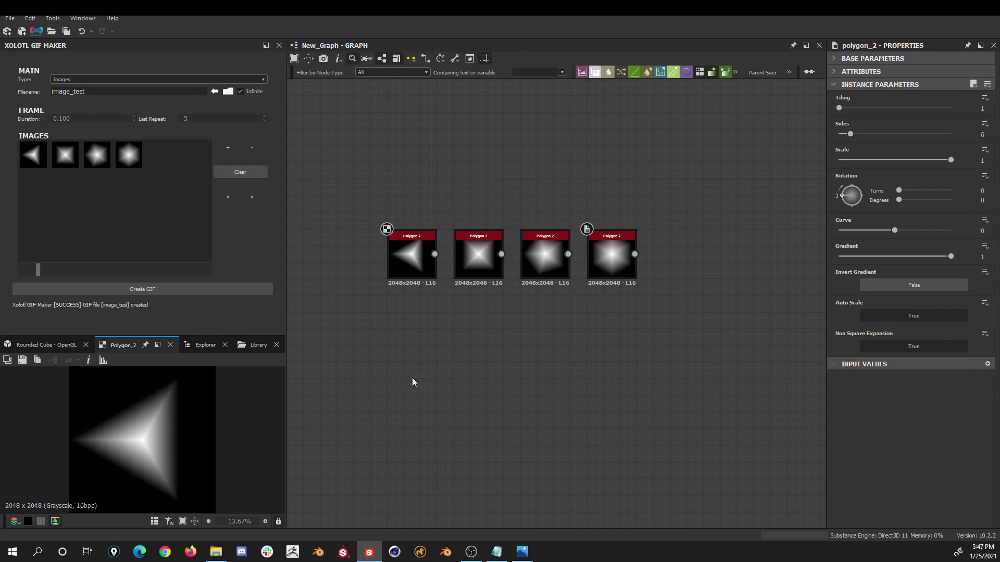
Step: Open the output folder and view image_test.gif
click(228, 93)
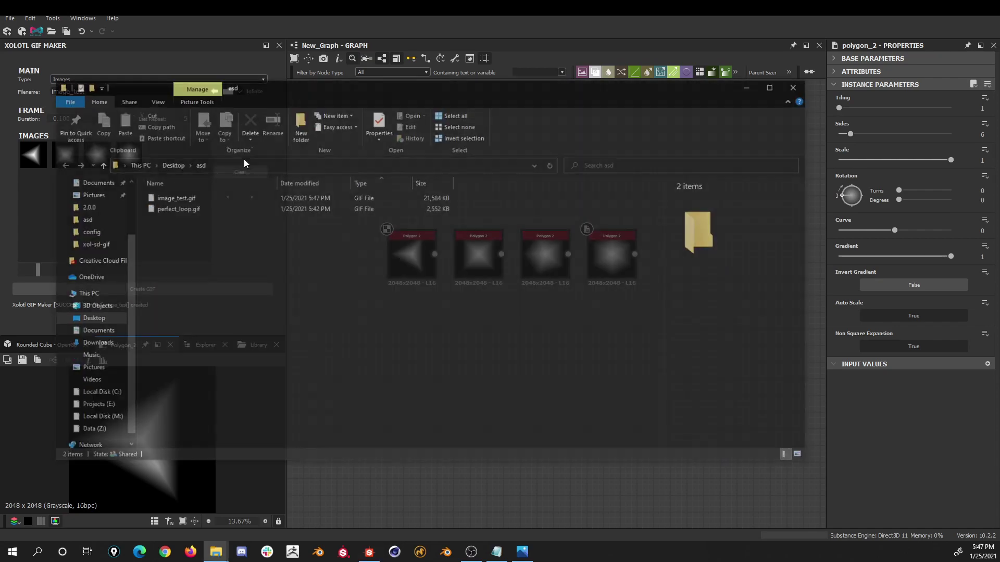
click(190, 202)
double_click(191, 200)
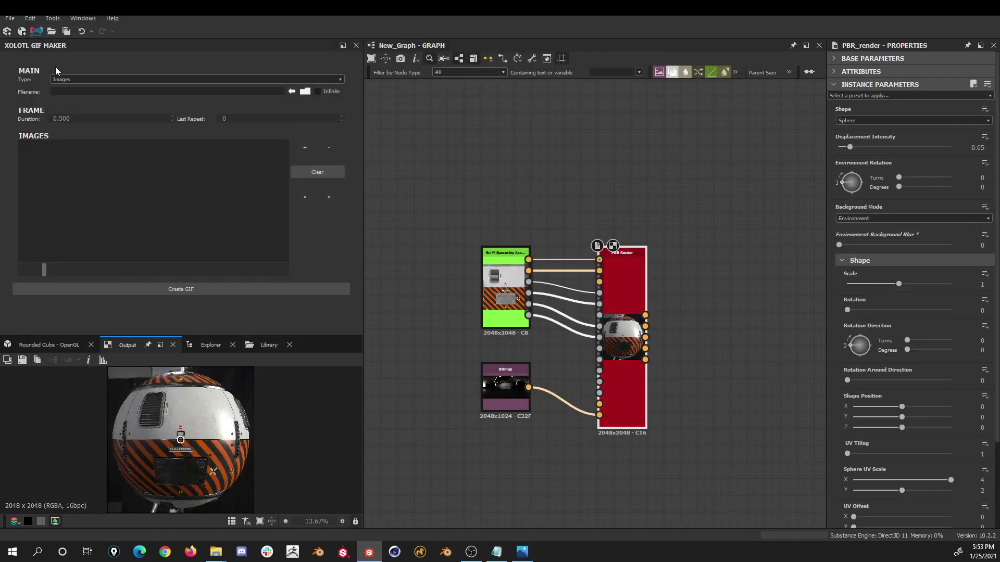
Step: Switch the GIF type to Animation and name the output file anim_test
click(63, 79)
click(64, 93)
click(72, 92)
text(anim_)
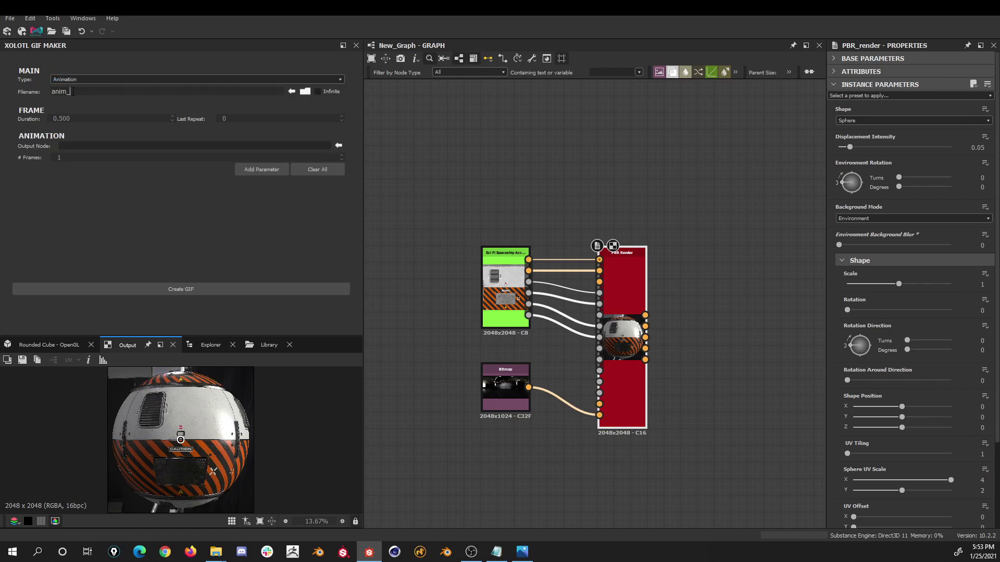
text(test)
Step: Set the frame duration to 0.1 and leave the last-frame repeat at 0
click(102, 118)
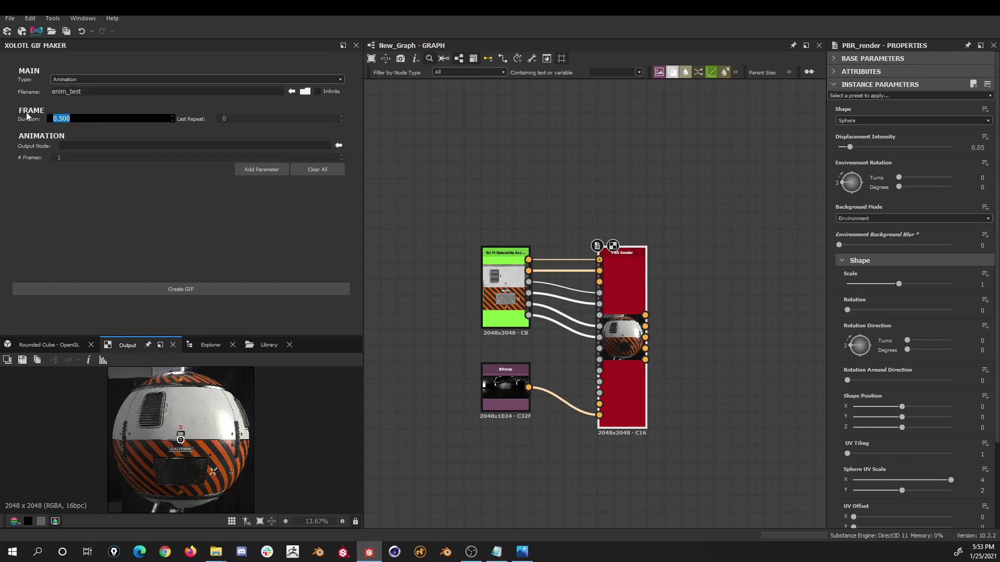
text(0.1)
key(Tab)
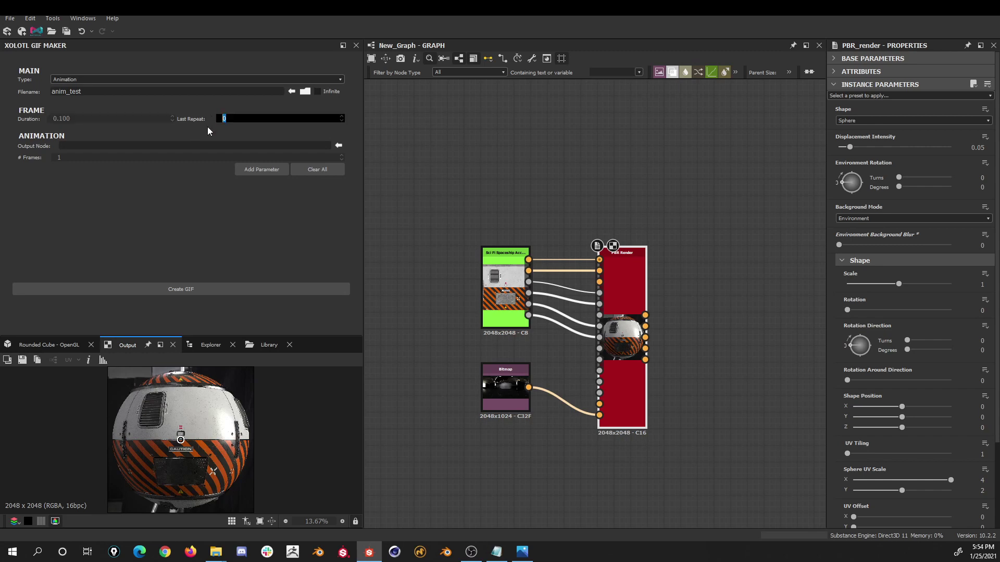
click(208, 131)
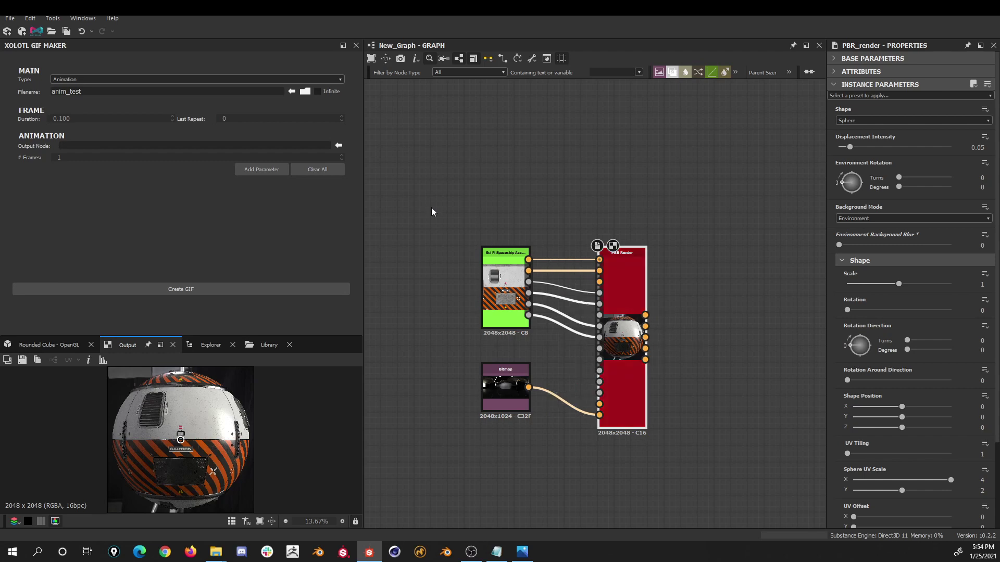
Step: Assign the selected PBR Render node as the animation's output node and set the number of frames to 10
click(337, 144)
double_click(56, 156)
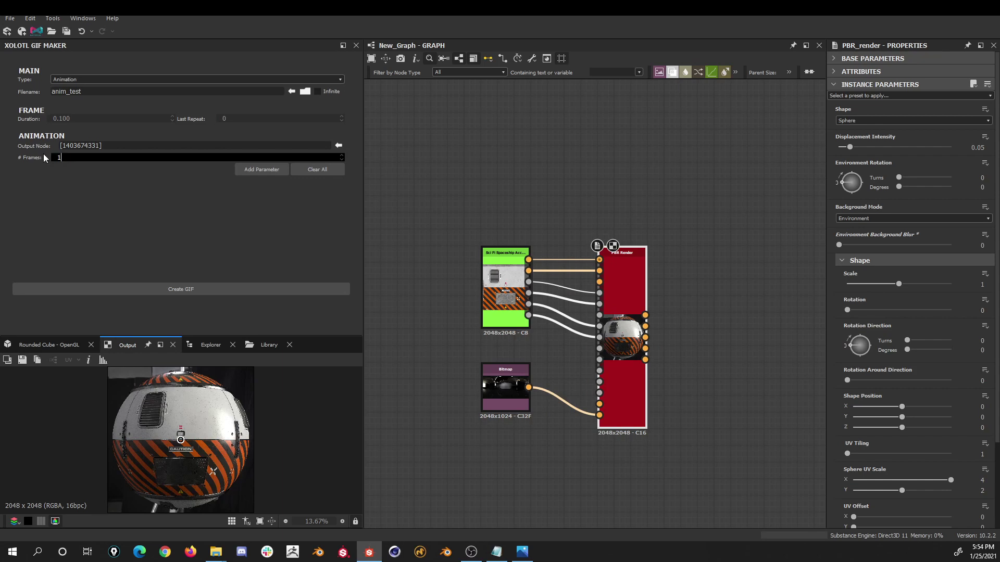
click(197, 197)
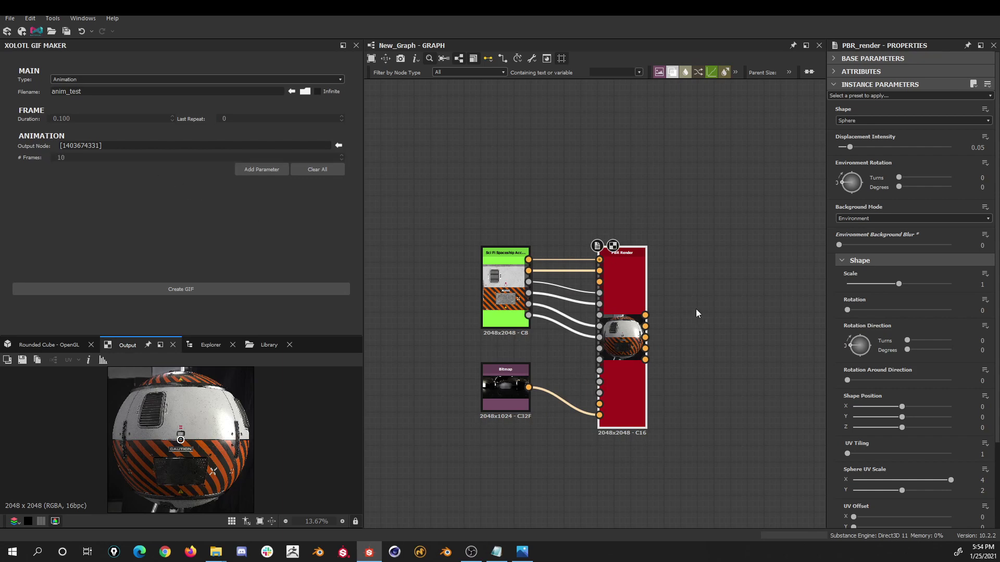
Step: Add an animation parameter for the PBR Render node and choose Random Seed, keeping its start and increment at 0
click(261, 171)
click(127, 219)
click(128, 244)
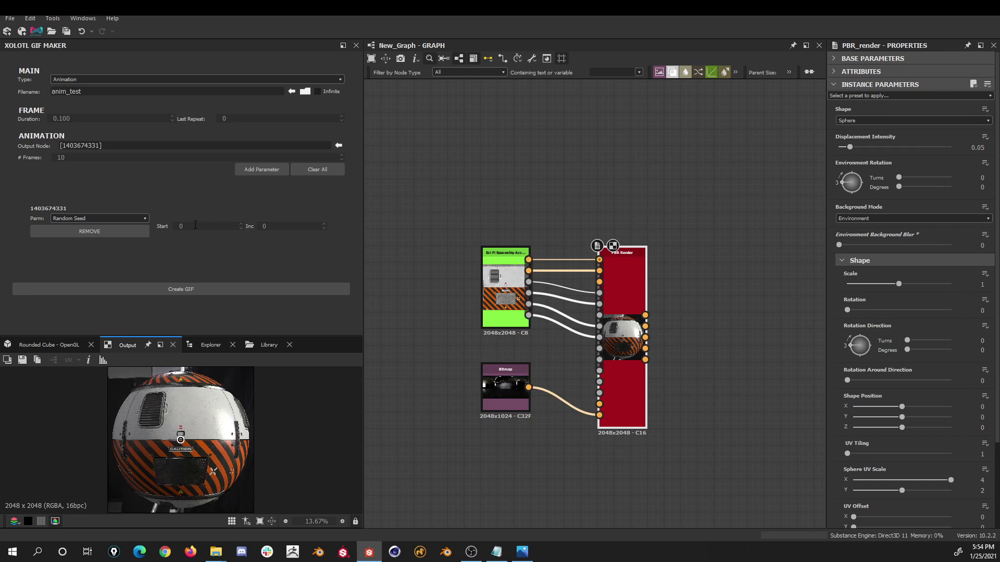
click(194, 225)
double_click(181, 226)
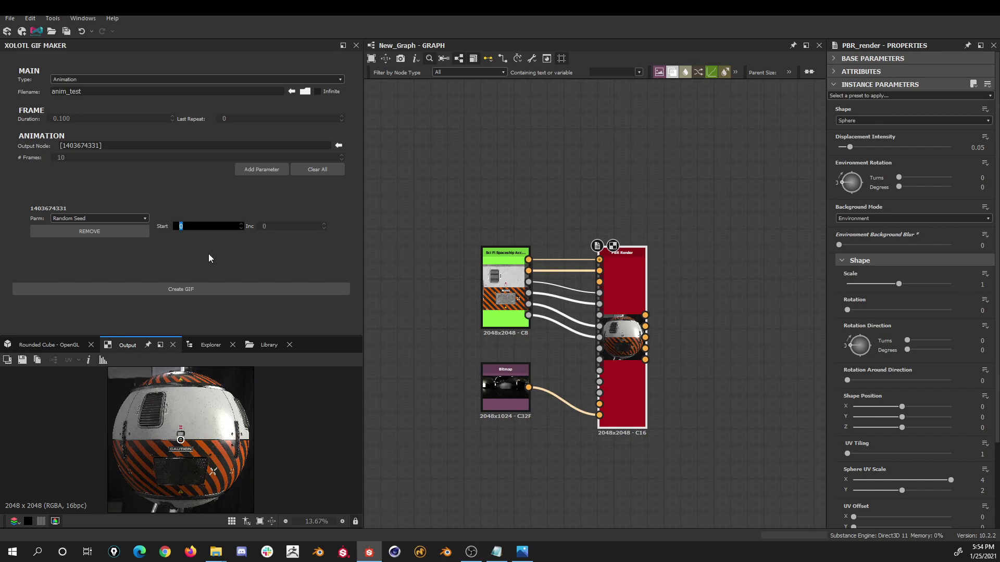
double_click(264, 226)
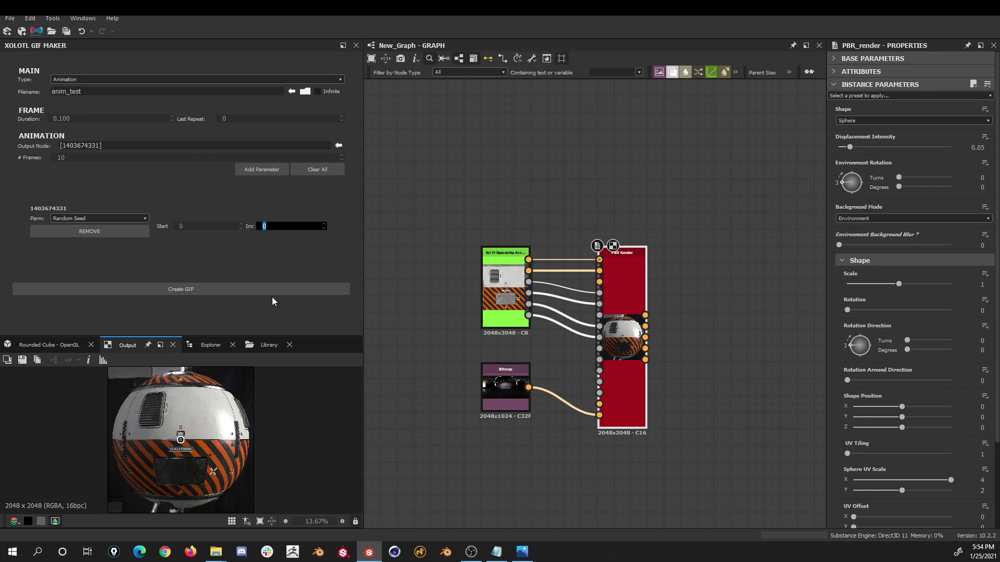
Step: Add a parameter entry for the green Sci Fi Spaceship node, and clear all animation parameters
click(505, 286)
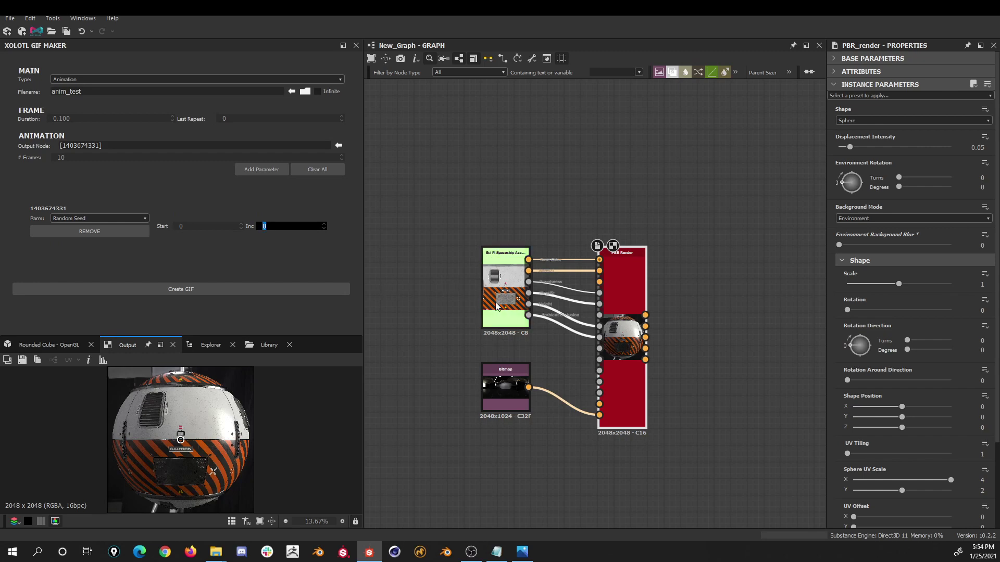
click(263, 171)
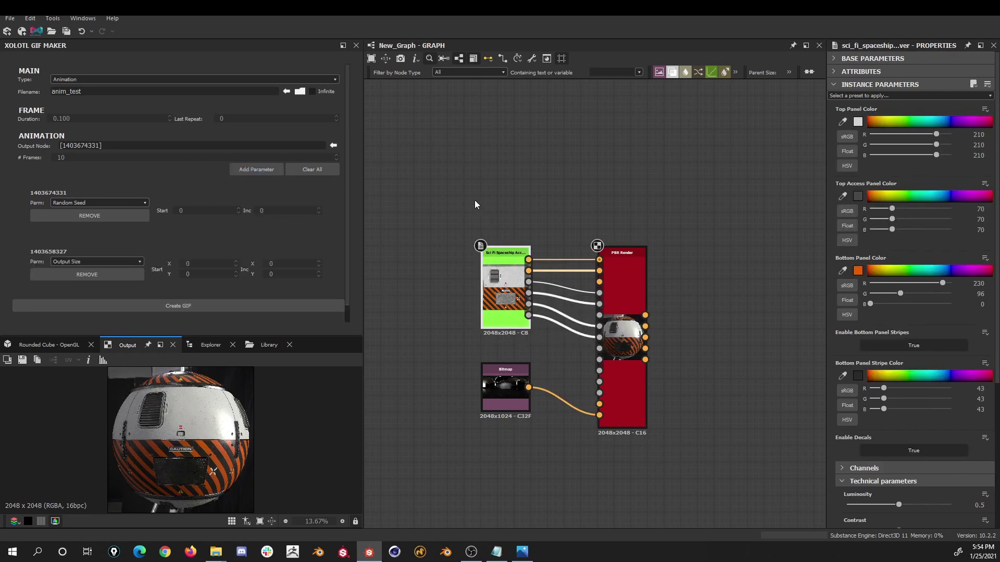
click(312, 169)
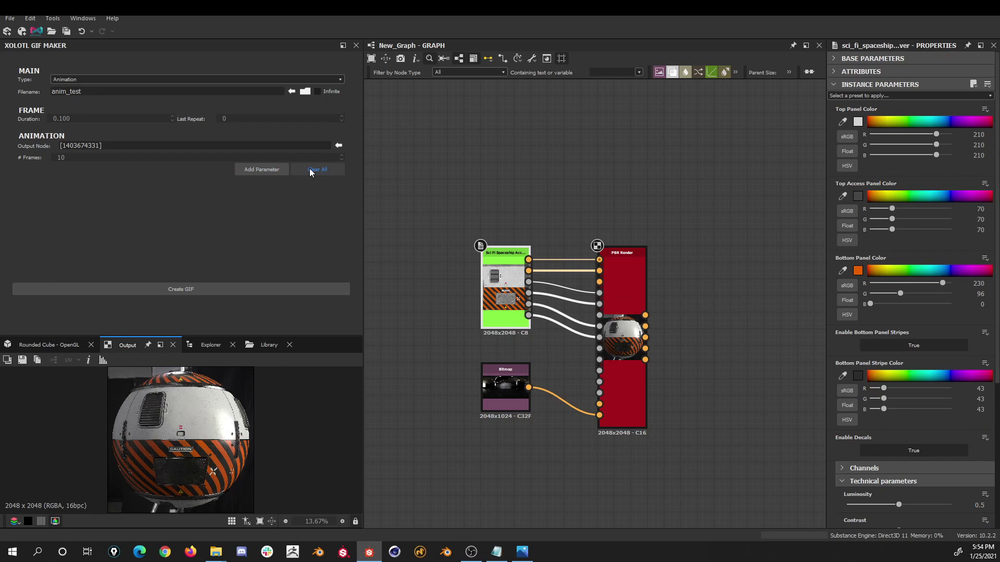
Step: Add two animation parameters for the PBR Render node, choosing Rotation for the first and Scale for the second
click(613, 283)
click(263, 170)
click(263, 169)
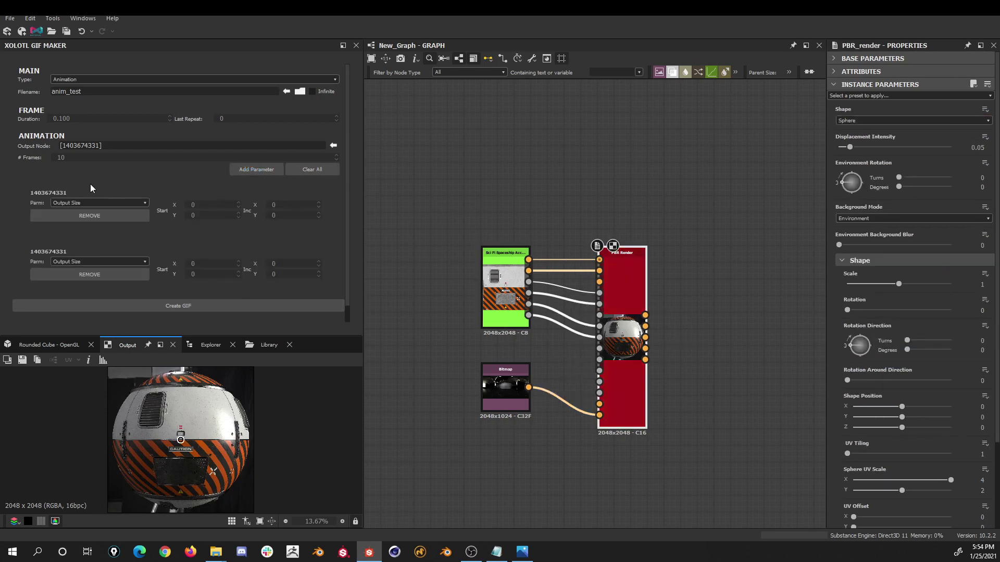
click(90, 203)
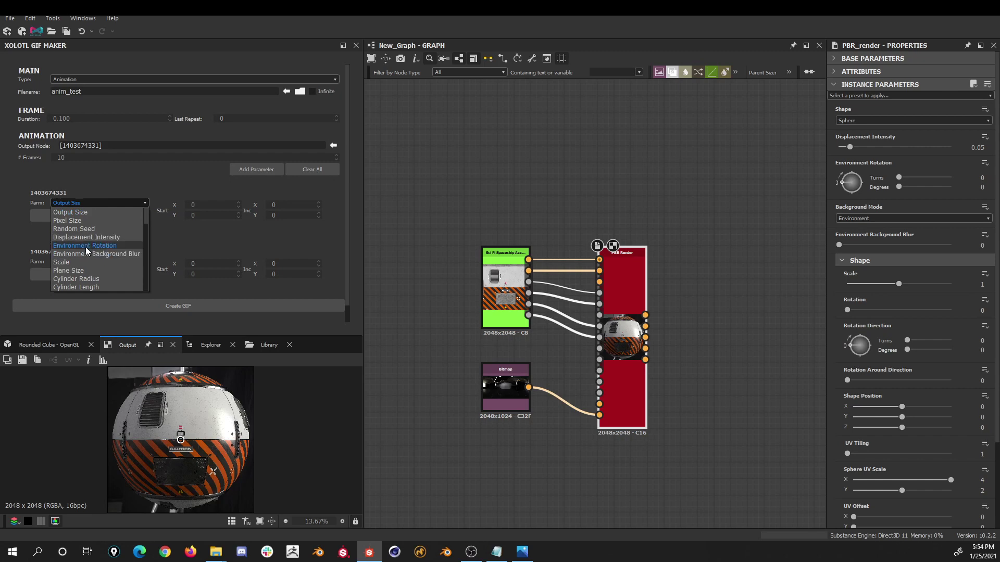
scroll(87, 255, down, 2)
click(87, 268)
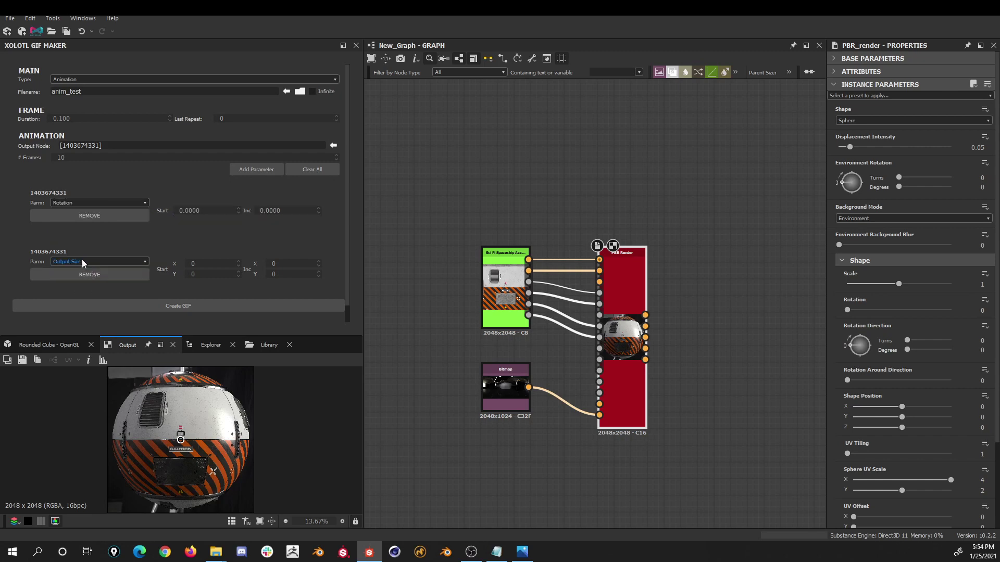
click(82, 262)
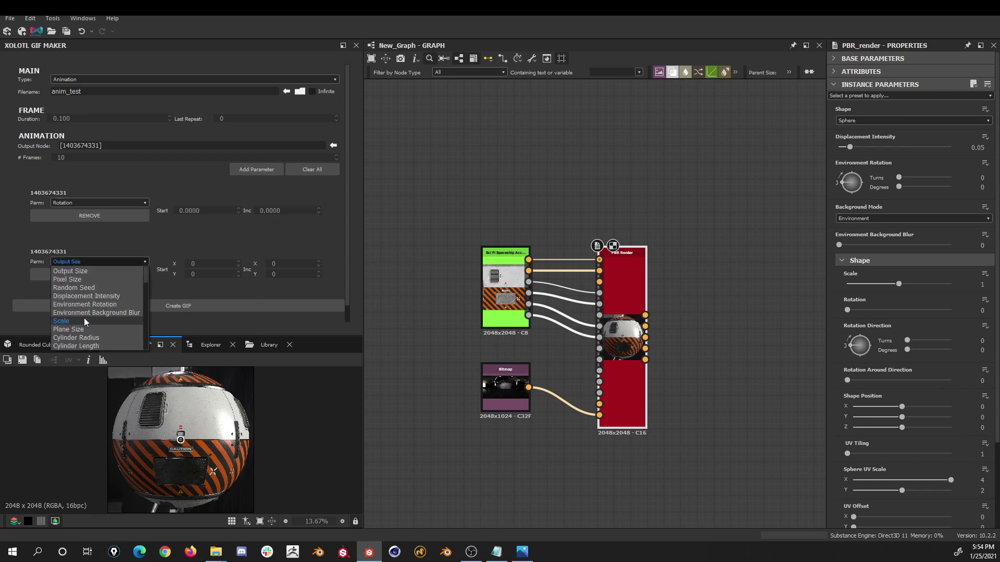
click(84, 321)
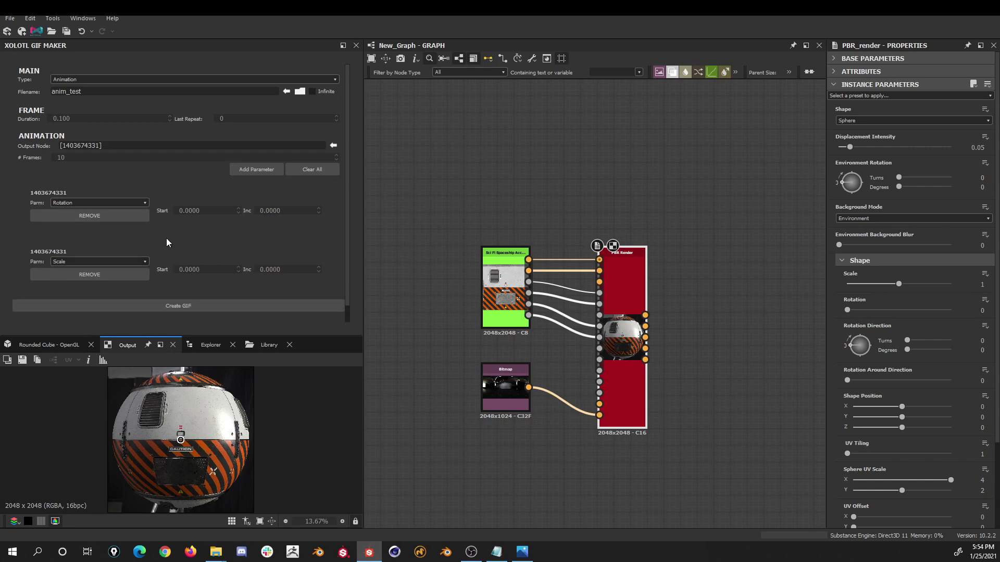
Step: Keep the Rotation parameter's start at 0 and set its increment to 0.1
click(205, 210)
drag(179, 210, 244, 212)
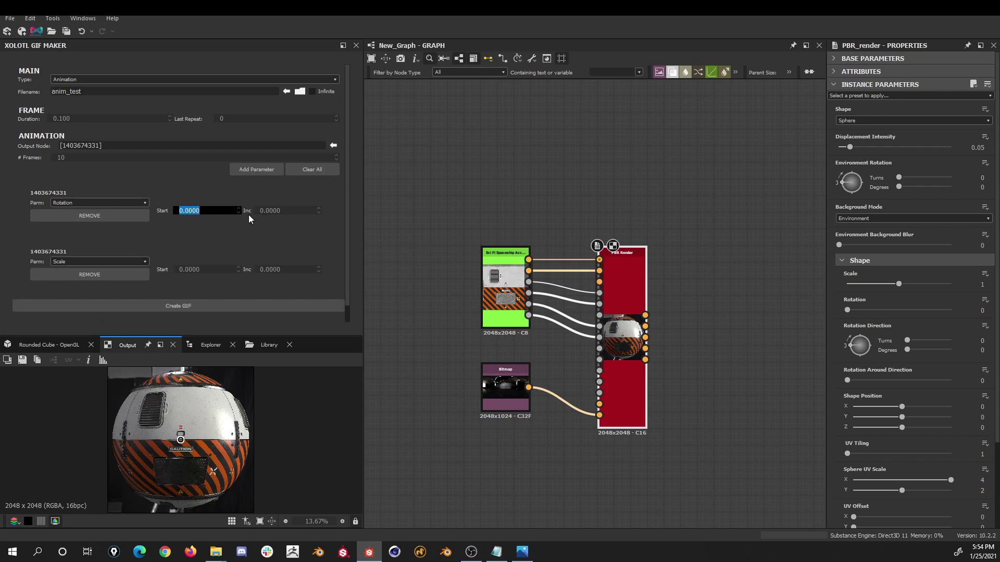
key(Tab)
text(0.1)
key(Return)
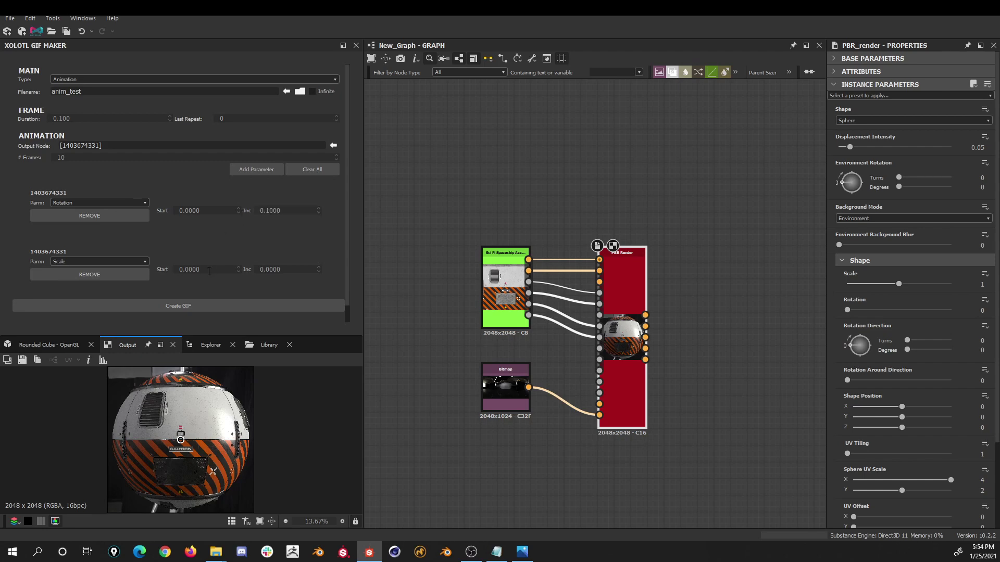
Step: Set the Scale parameter's start to 0.1 and its increment to 0.1
click(209, 269)
text(0.1)
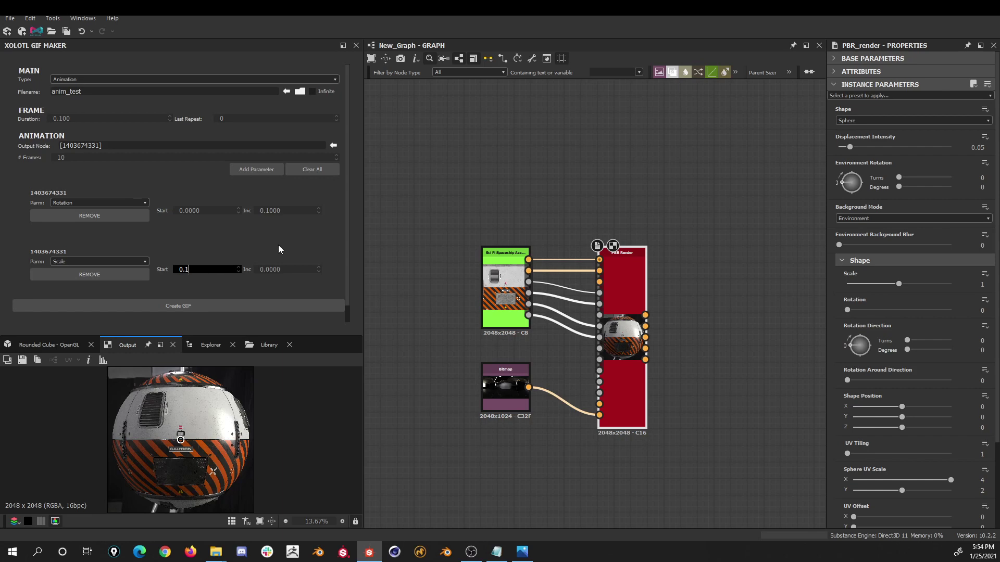
click(275, 267)
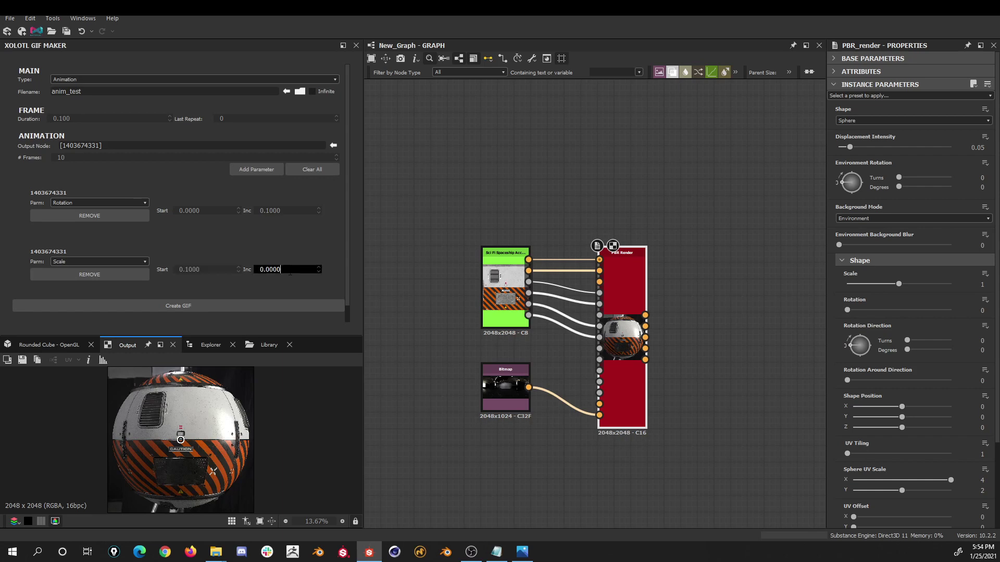
text(0.1)
click(459, 197)
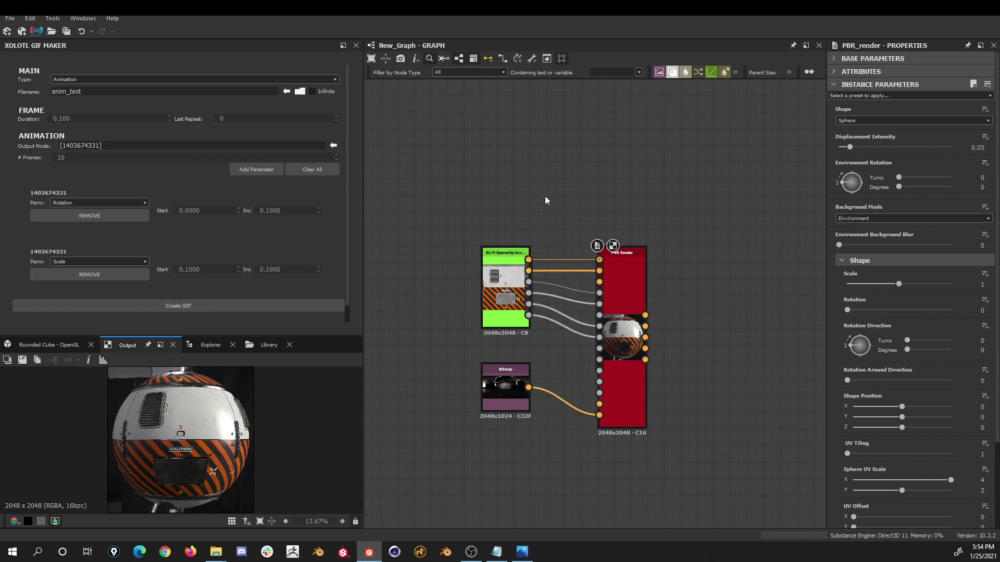
Step: Add an Output node beside the PBR Render node and connect the first PBR Render output to it
middle_drag(545, 197, 503, 179)
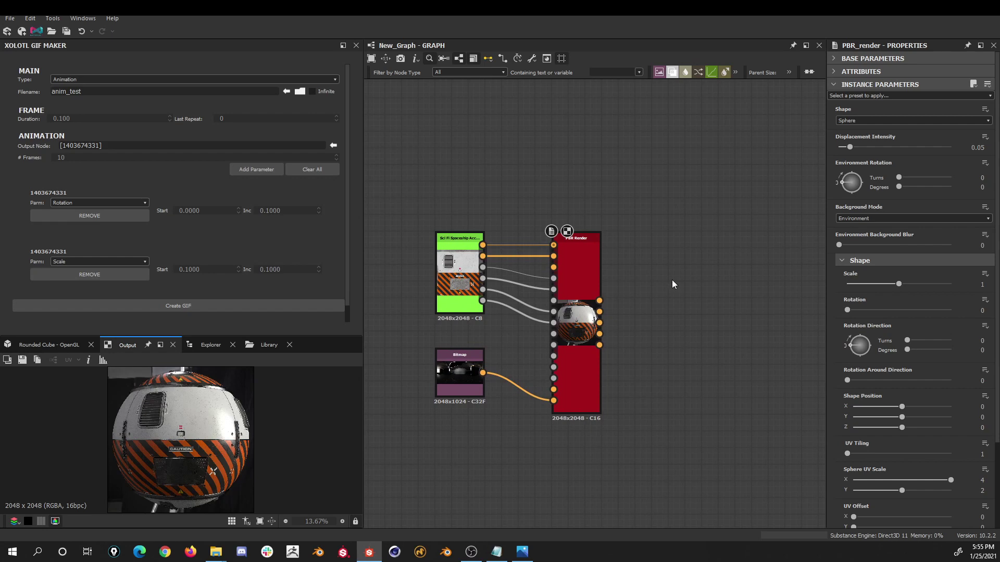
key(space)
text(ou)
key(Return)
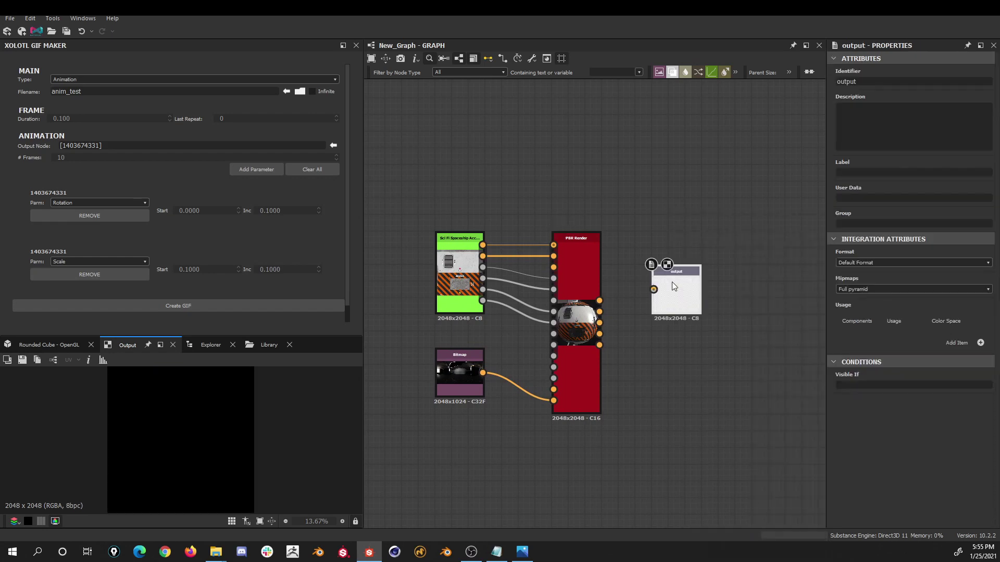
drag(599, 300, 653, 289)
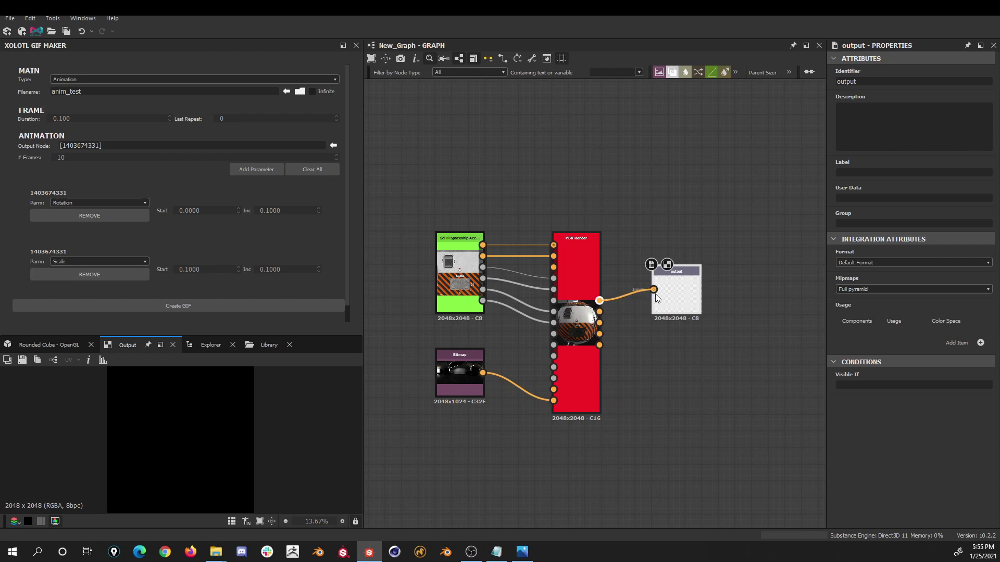
Step: Select the PBR Render node and create the animated GIF in the Desktop's asd folder
click(584, 281)
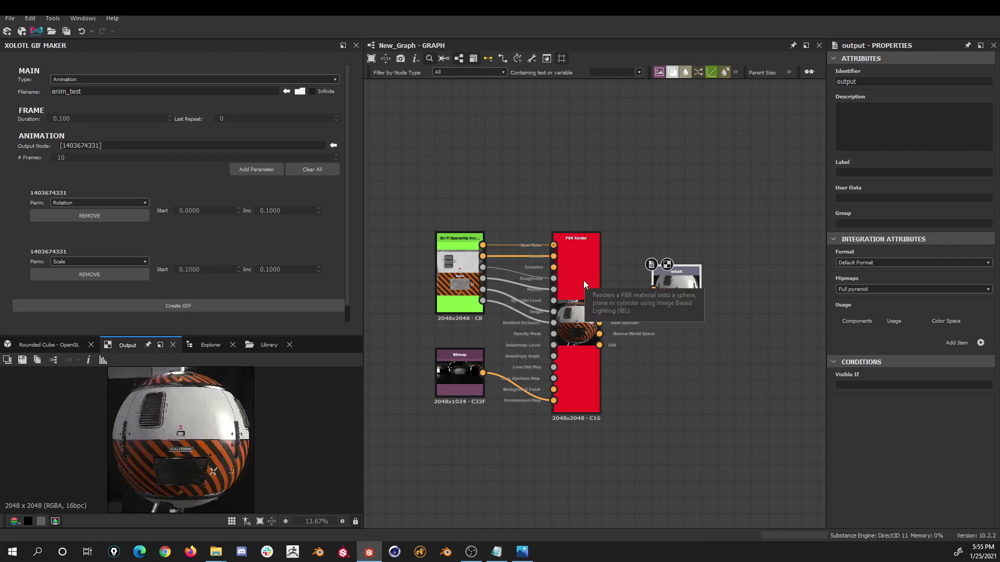
click(227, 305)
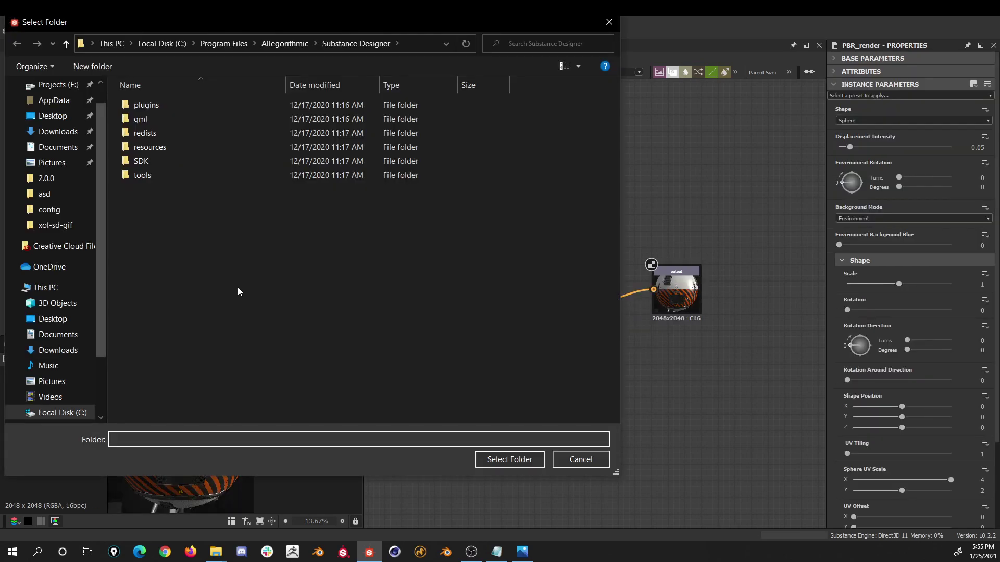
scroll(80, 151, up, 1)
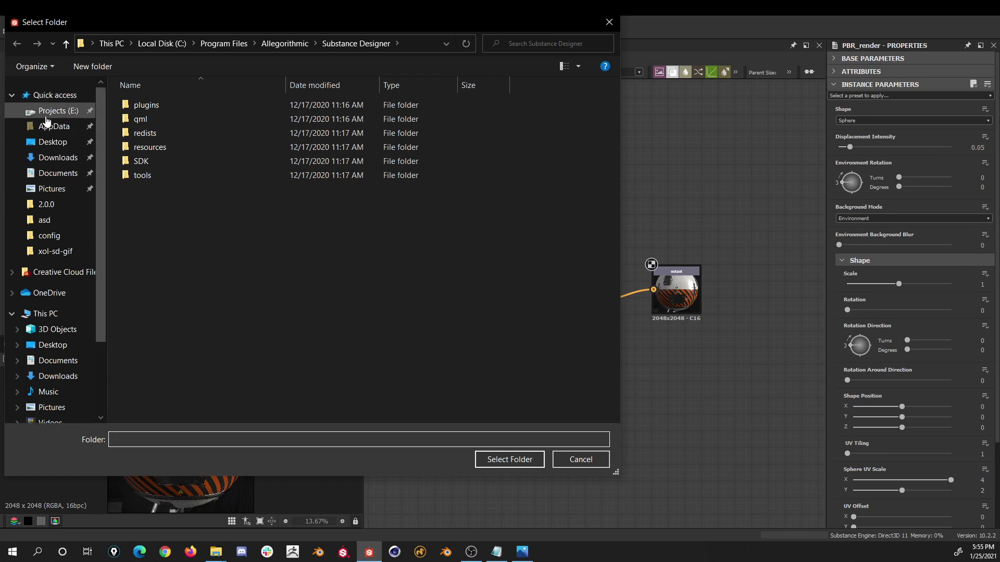
click(57, 141)
double_click(215, 126)
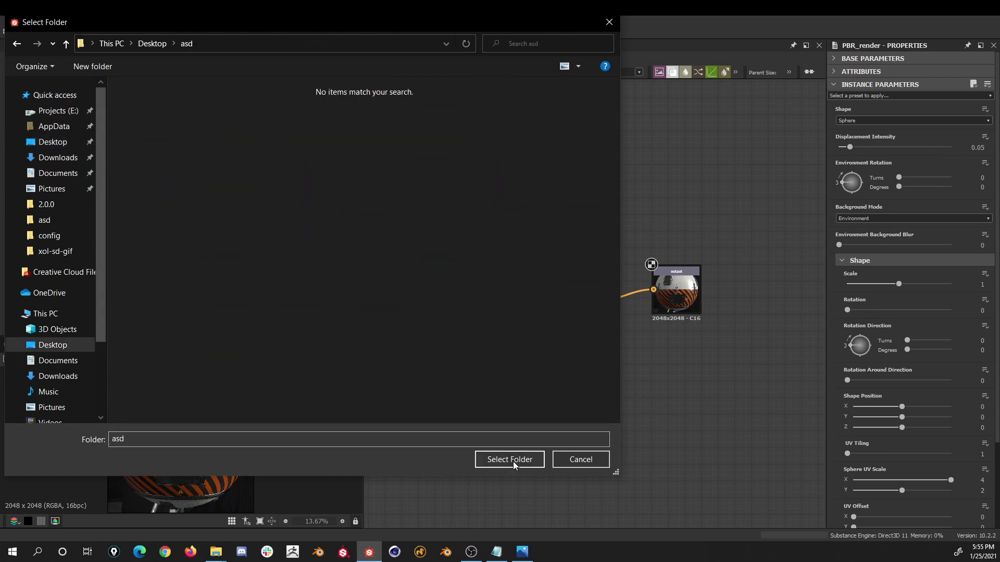
click(513, 461)
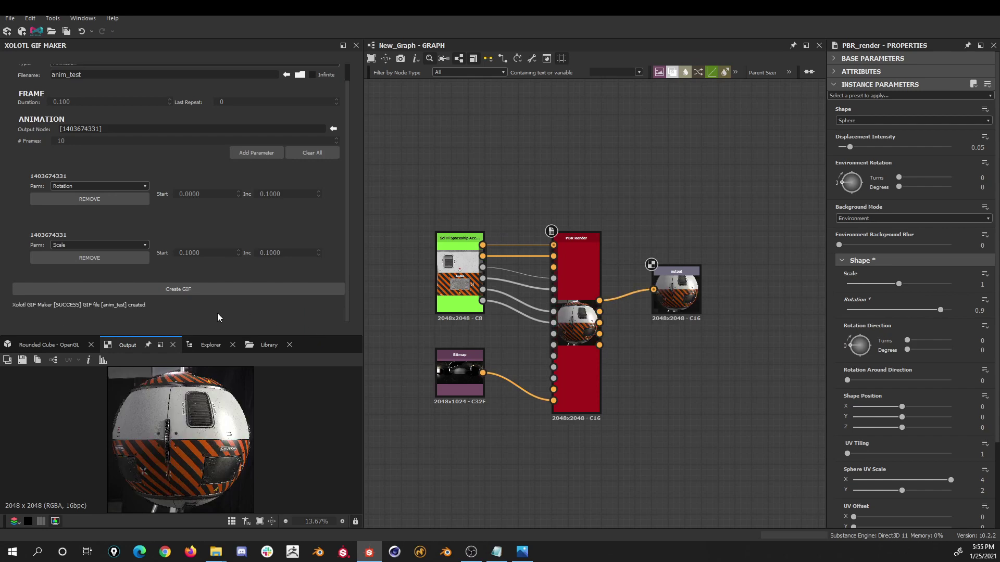
Step: Open the output folder and view anim_test.gif
click(301, 75)
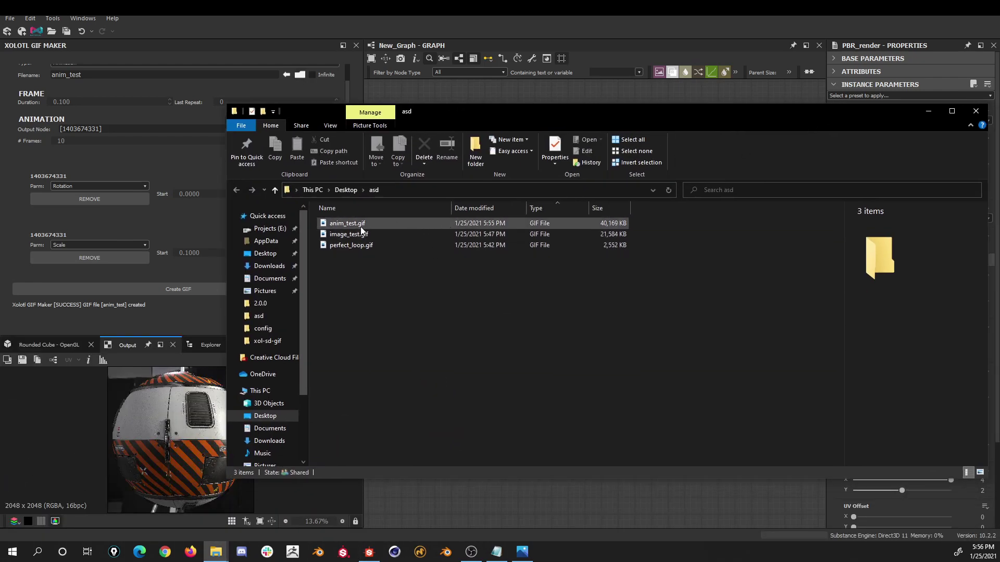
double_click(361, 228)
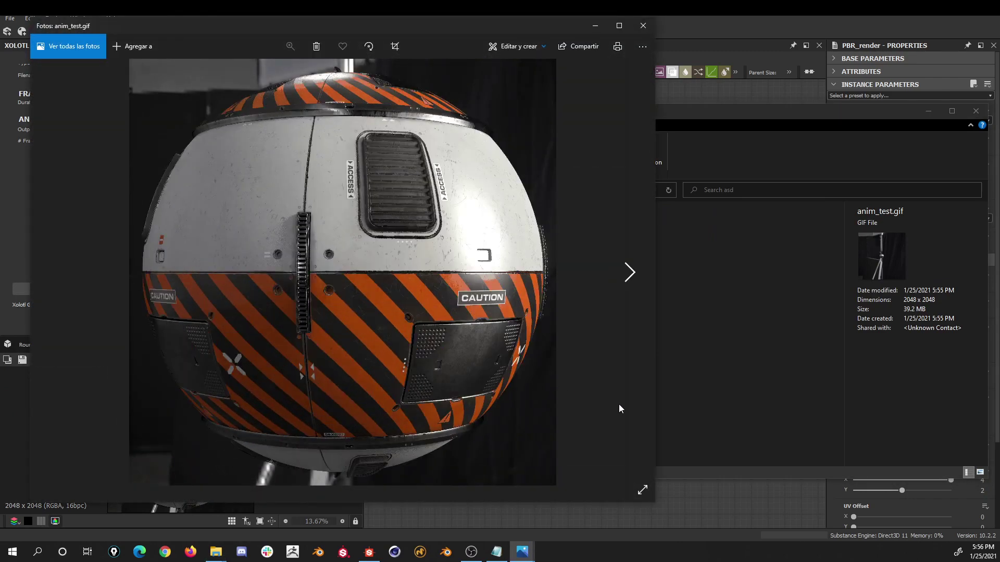